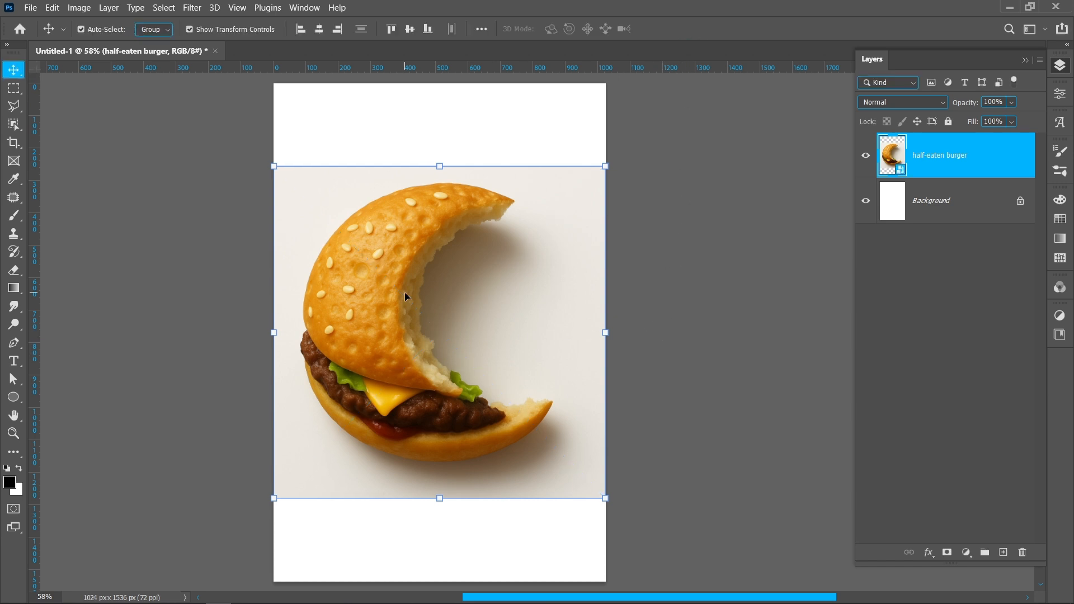
Step: Select the burger with the Object Selection tool and mask out its grey backdrop with a layer mask
{"action": "right_click", "coordinate": [14, 125]}
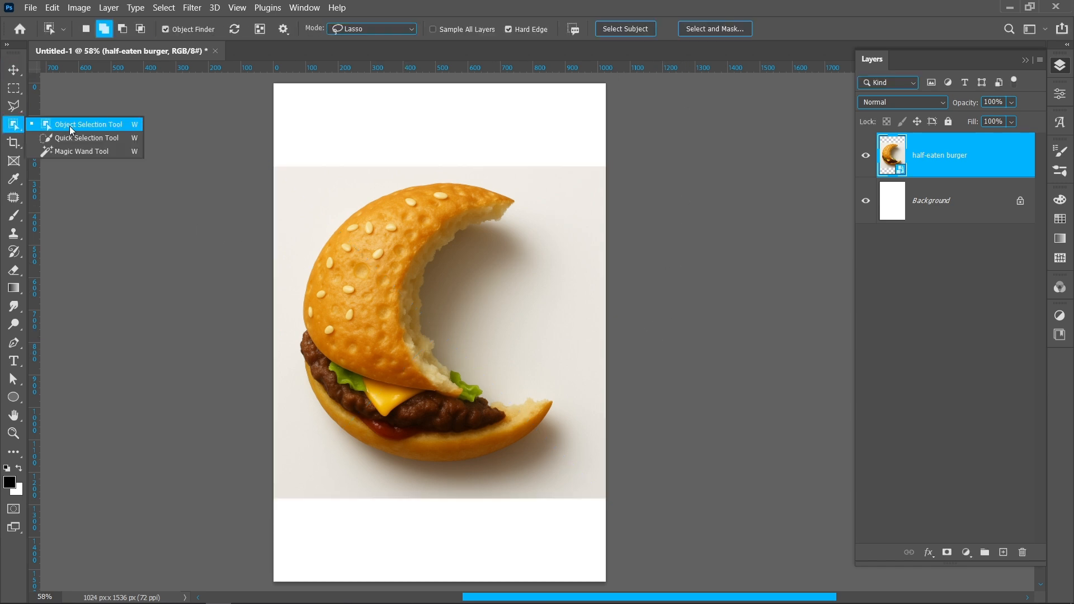
{"action": "left_click", "coordinate": [72, 126]}
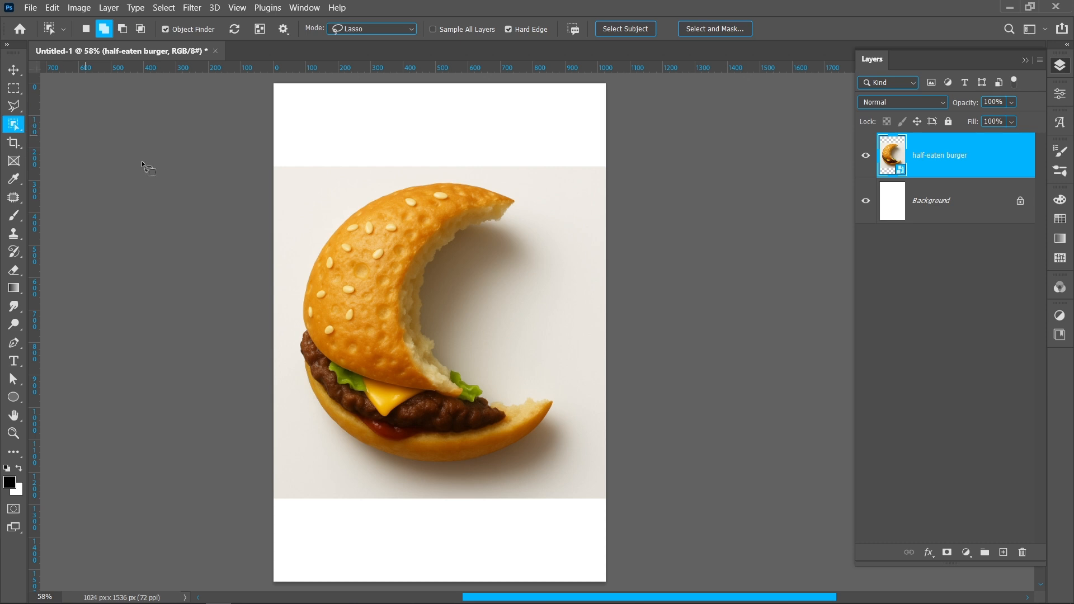
{"action": "left_click", "coordinate": [380, 290]}
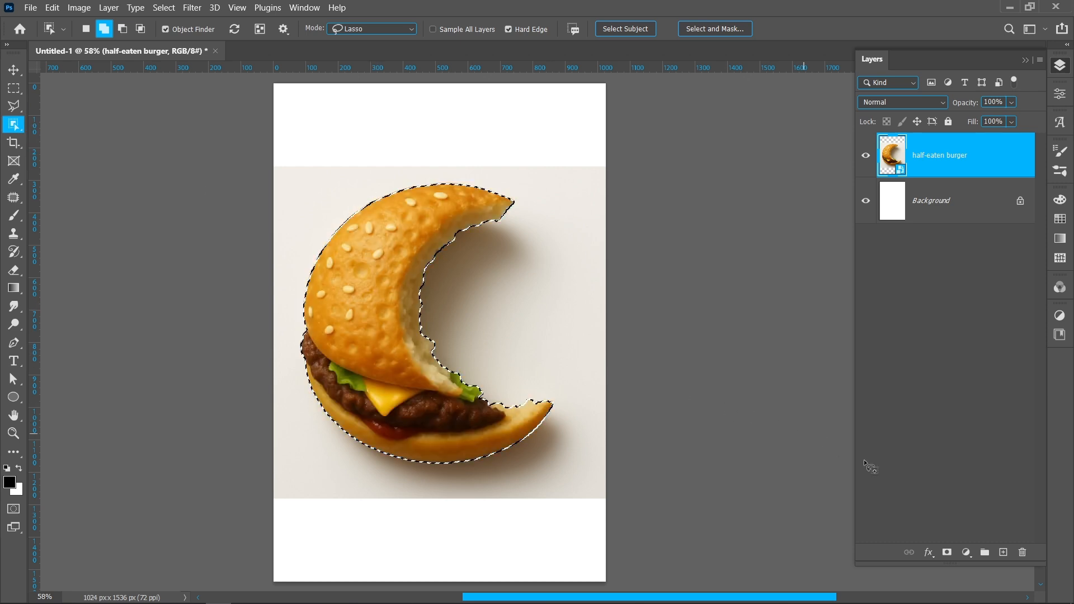
{"action": "left_click", "coordinate": [948, 554]}
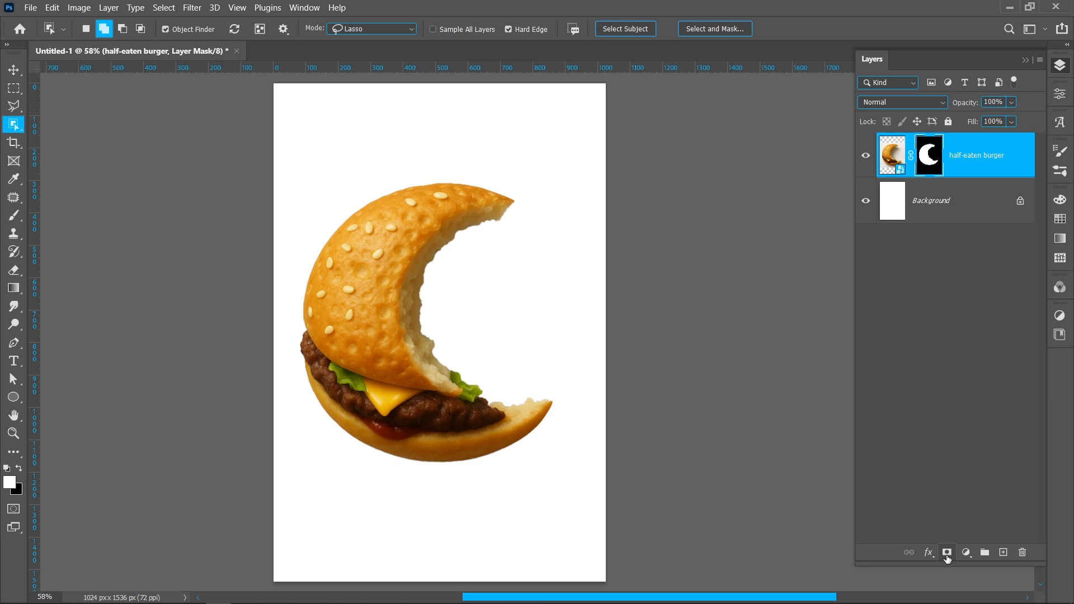
Step: Rotate the masked burger about 15° counterclockwise and nudge it slightly sideways on the canvas
{"action": "left_click", "coordinate": [12, 71]}
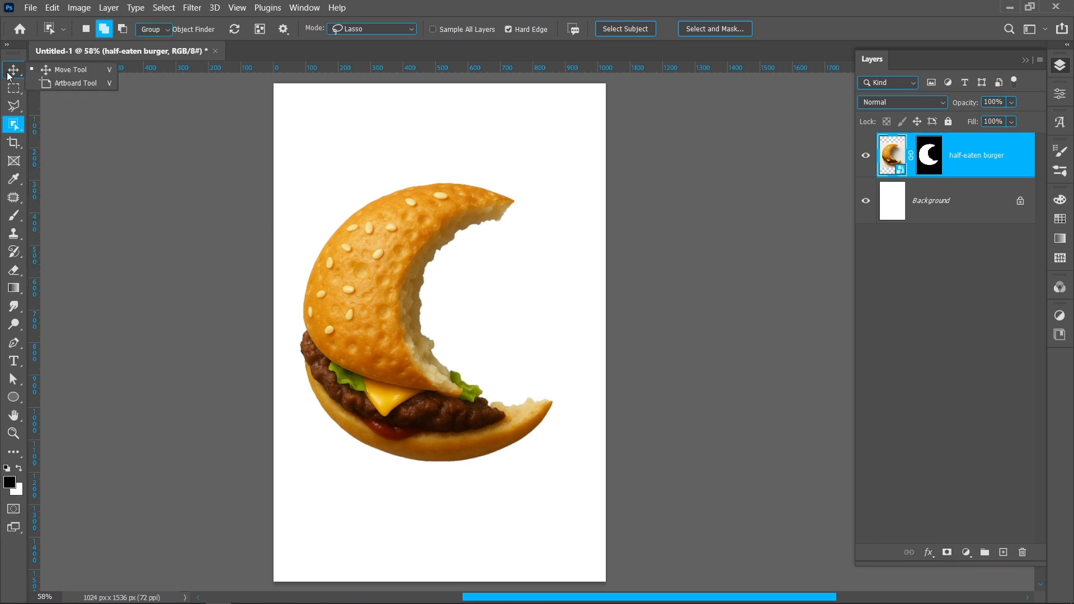
{"action": "left_click_drag", "start_coordinate": [619, 331], "coordinate": [628, 281]}
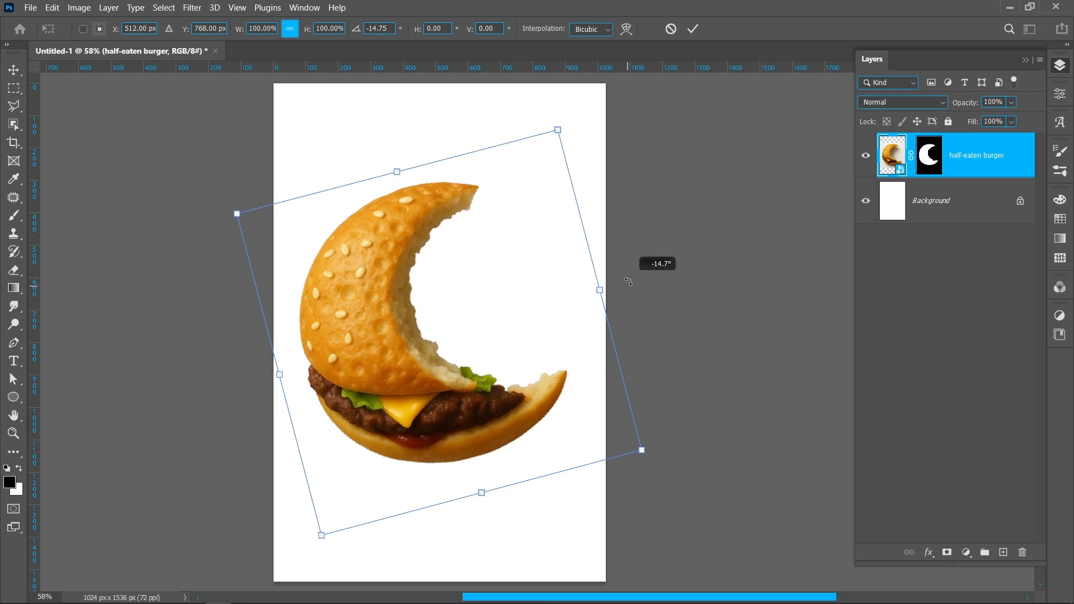
{"action": "key", "text": "Escape"}
{"action": "left_click_drag", "start_coordinate": [384, 329], "coordinate": [389, 329]}
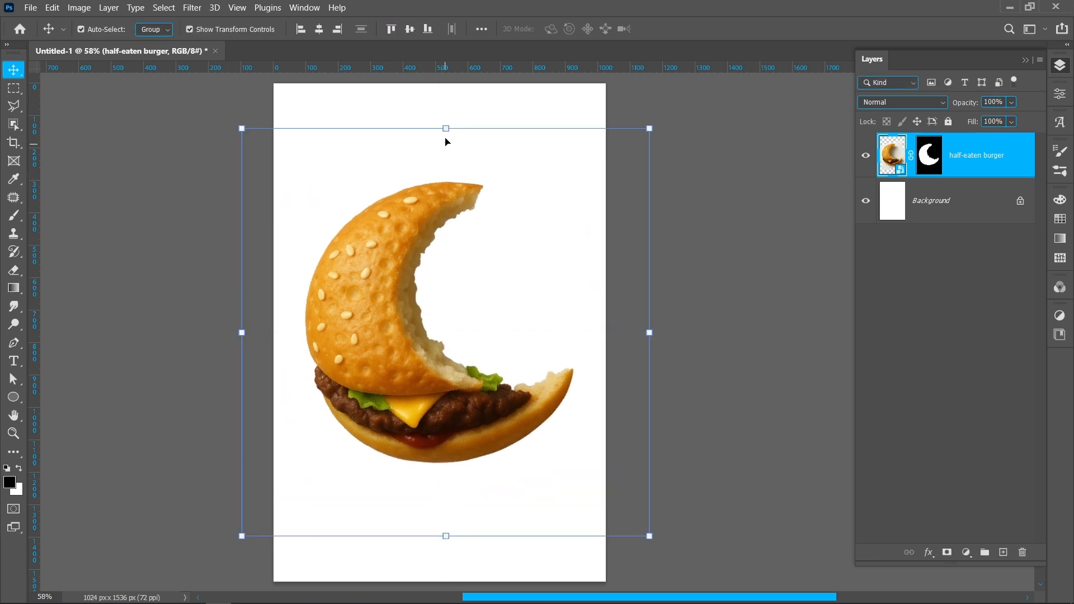
Step: Scale the burger to about 85% and move it into the upper half of the canvas
{"action": "left_click_drag", "start_coordinate": [446, 128], "coordinate": [447, 189]}
{"action": "left_click_drag", "start_coordinate": [437, 399], "coordinate": [436, 350]}
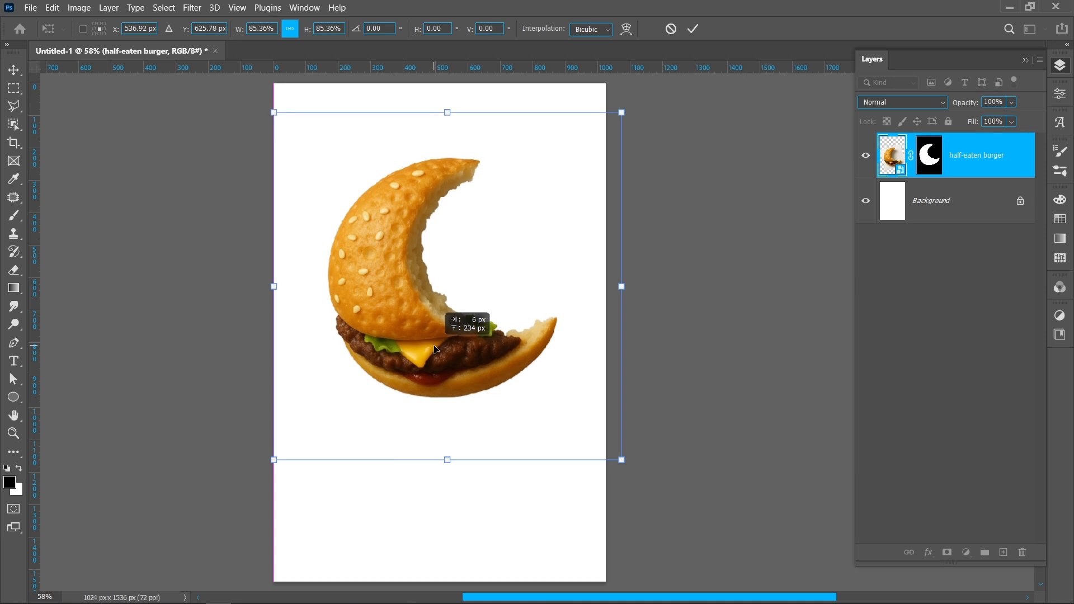
{"action": "left_click", "coordinate": [693, 28]}
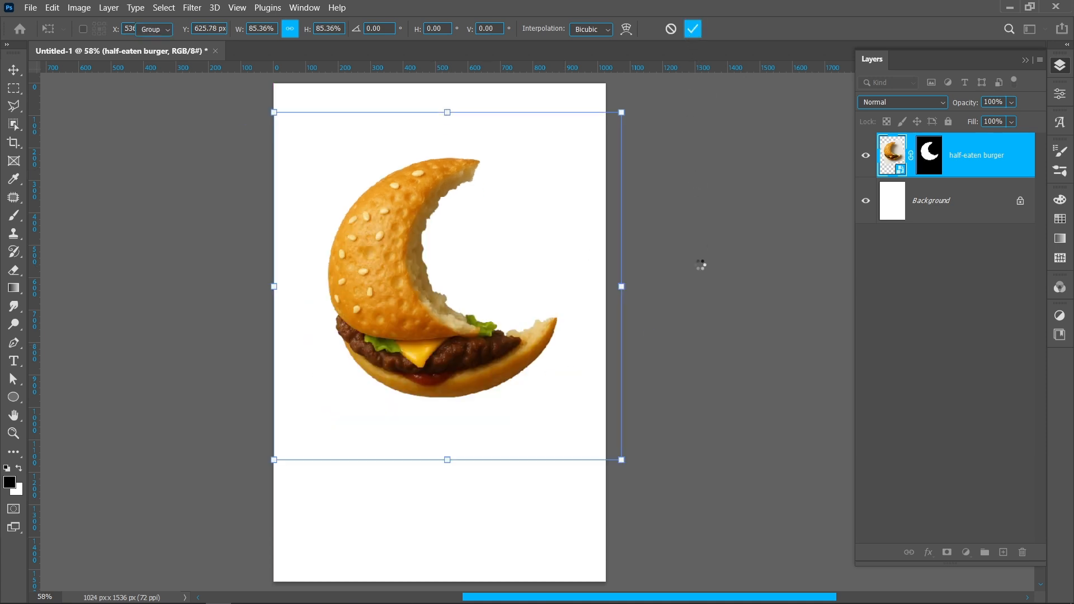
Step: Add a solid colour fill layer with hex 7b0003 directly above the Background layer
{"action": "left_click", "coordinate": [929, 218]}
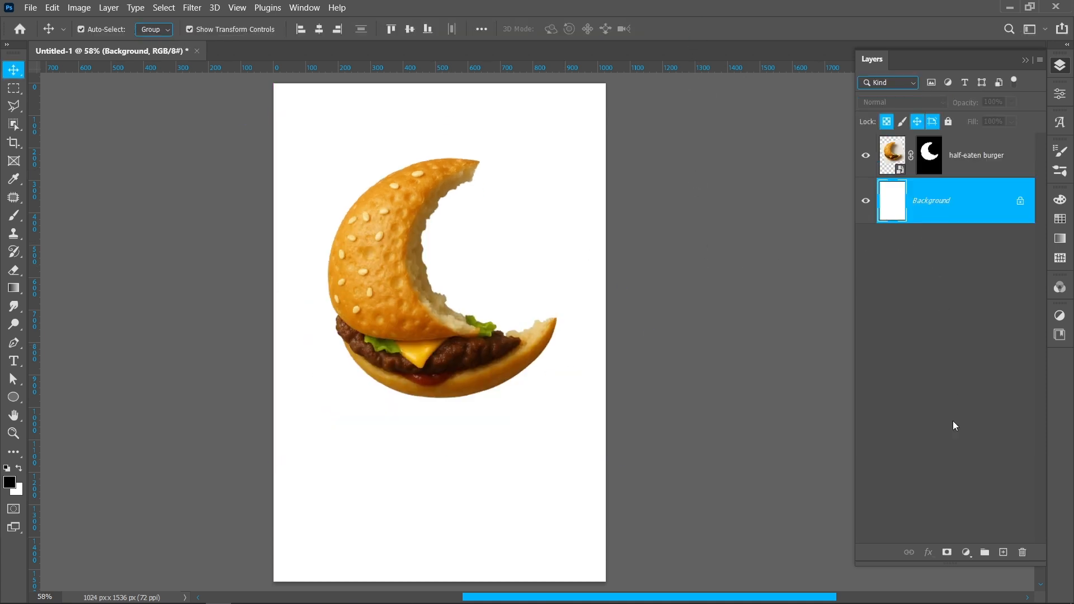
{"action": "left_click", "coordinate": [963, 553]}
{"action": "left_click", "coordinate": [967, 308]}
{"action": "type", "text": "7b0003"}
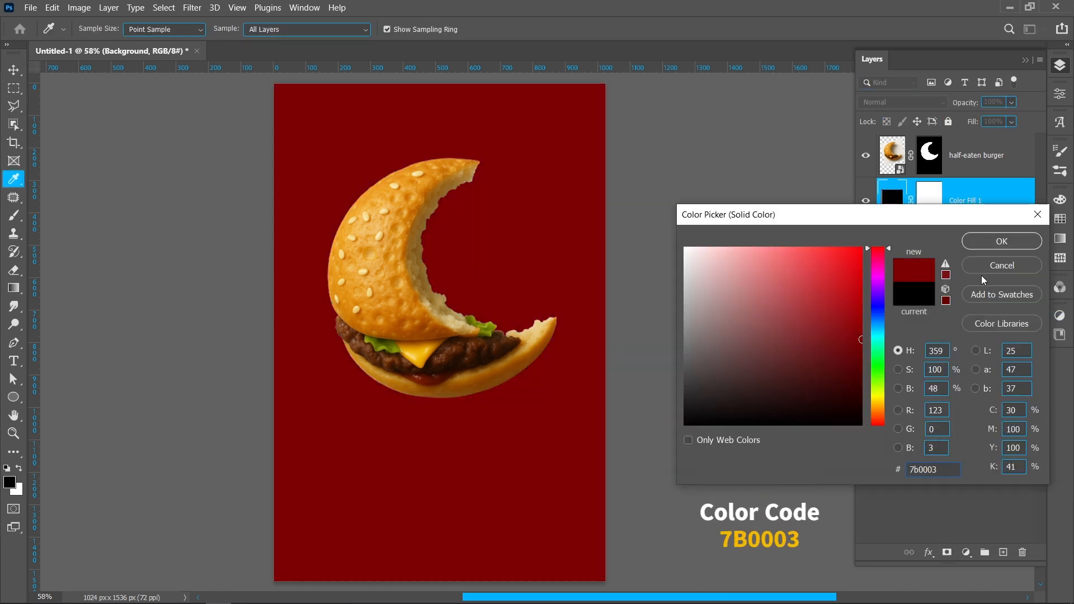
{"action": "left_click", "coordinate": [992, 240]}
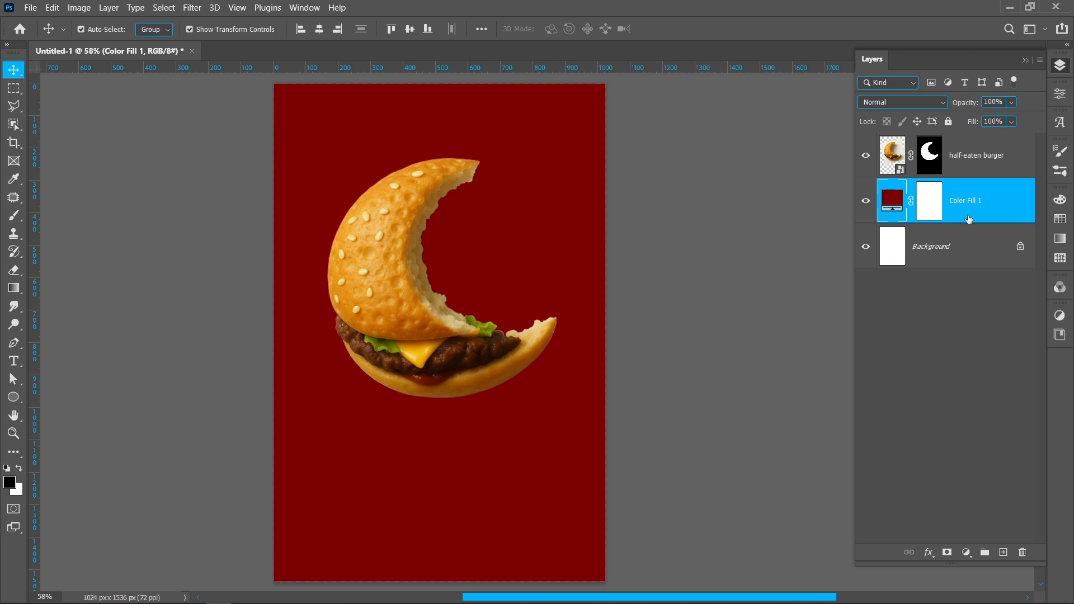
Step: Apply a Multiply drop shadow to the half-eaten burger layer with opacity 60%, angle 129°, distance 70 px and size 73 px
{"action": "left_click", "coordinate": [984, 172]}
{"action": "left_click", "coordinate": [928, 553]}
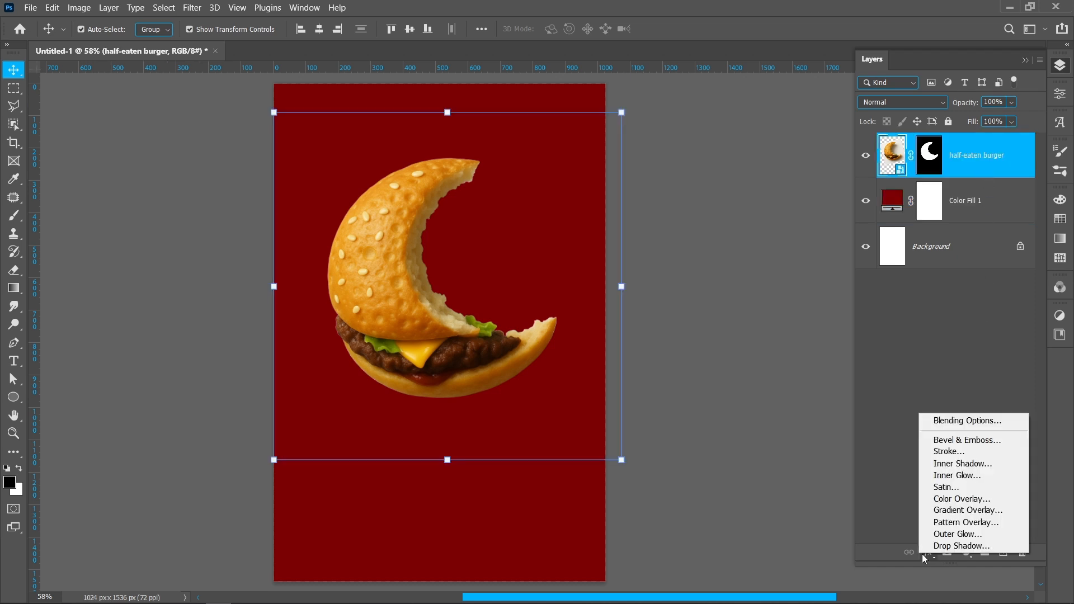
{"action": "left_click", "coordinate": [951, 545]}
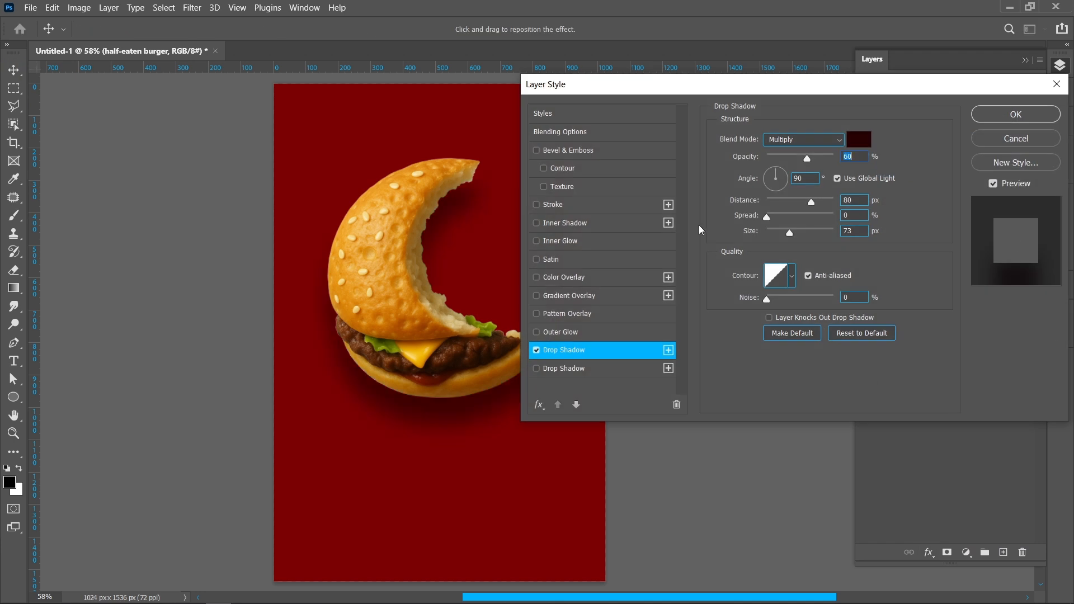
{"action": "left_click_drag", "start_coordinate": [647, 92], "coordinate": [714, 93]}
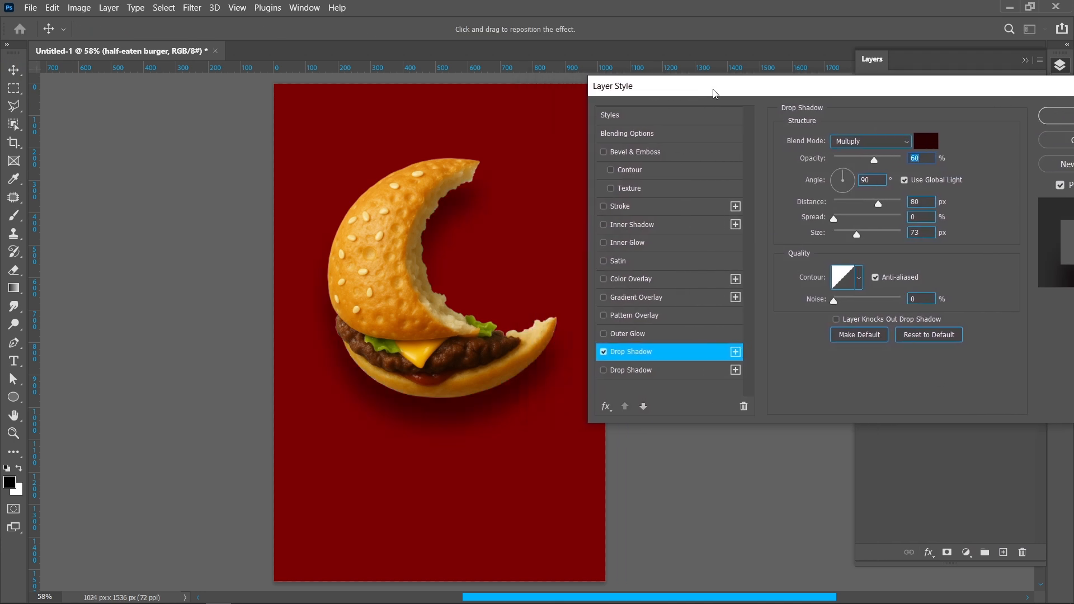
{"action": "mouse_move", "coordinate": [417, 344]}
{"action": "left_mouse_down"}
{"action": "mouse_move", "coordinate": [430, 349]}
{"action": "mouse_move", "coordinate": [427, 333]}
{"action": "left_mouse_up"}
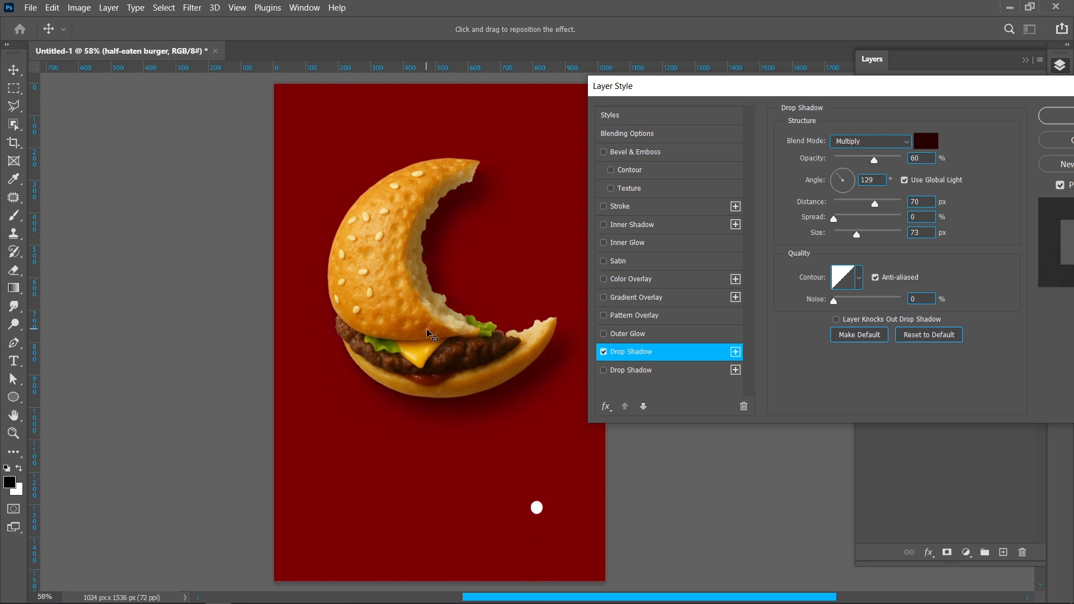
{"action": "left_click_drag", "start_coordinate": [1029, 93], "coordinate": [918, 94]}
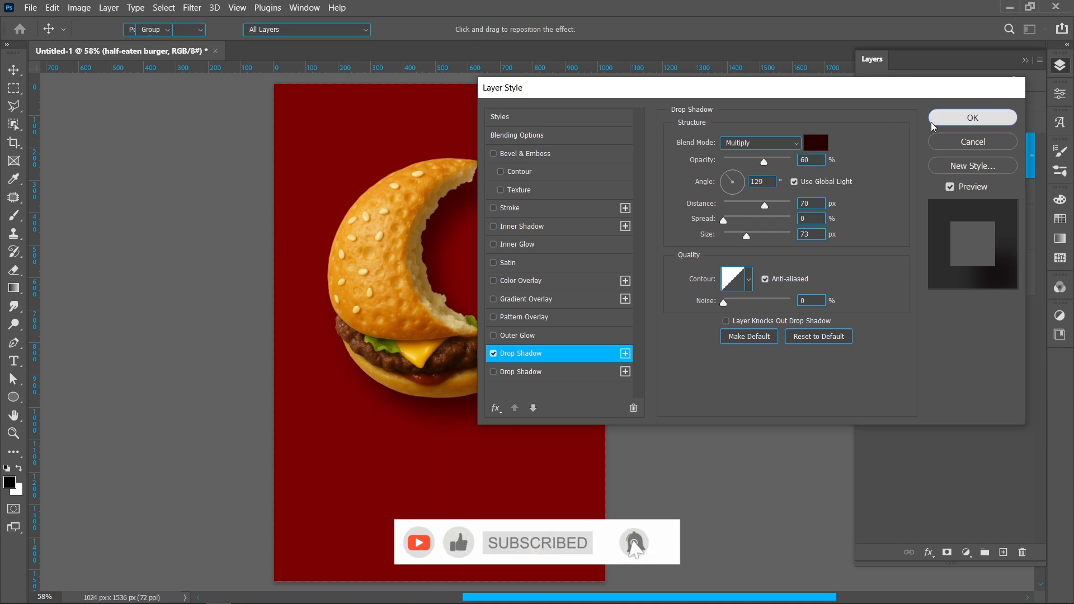
{"action": "left_click", "coordinate": [948, 118]}
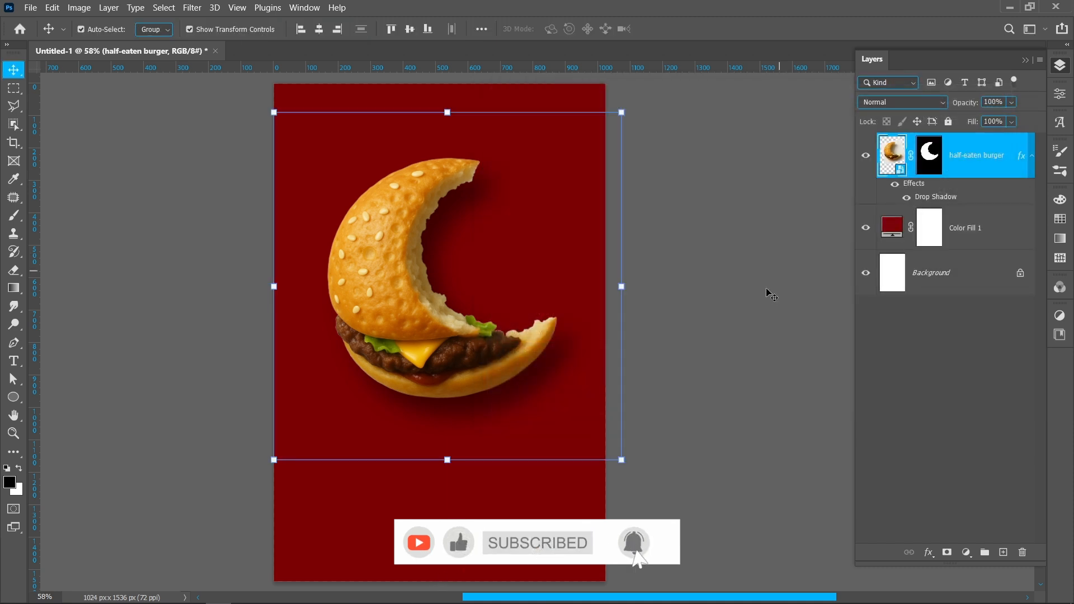
{"action": "left_click", "coordinate": [1032, 157]}
Step: Add a yellow solid colour fill layer above the dark red fill, sampling the colour from the burger's cheese
{"action": "left_click", "coordinate": [997, 211]}
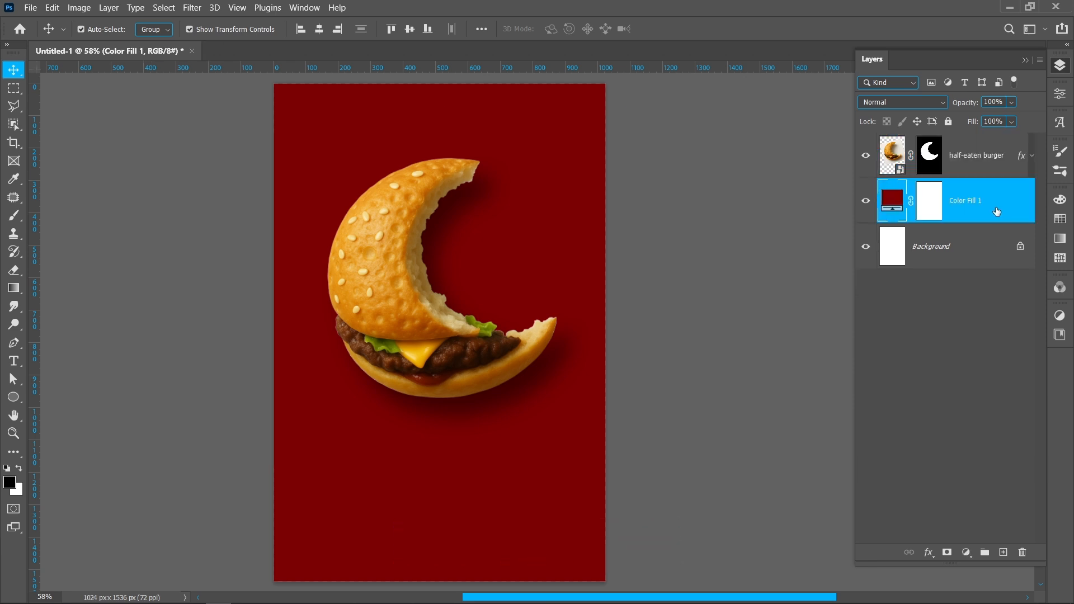
{"action": "left_click", "coordinate": [967, 552]}
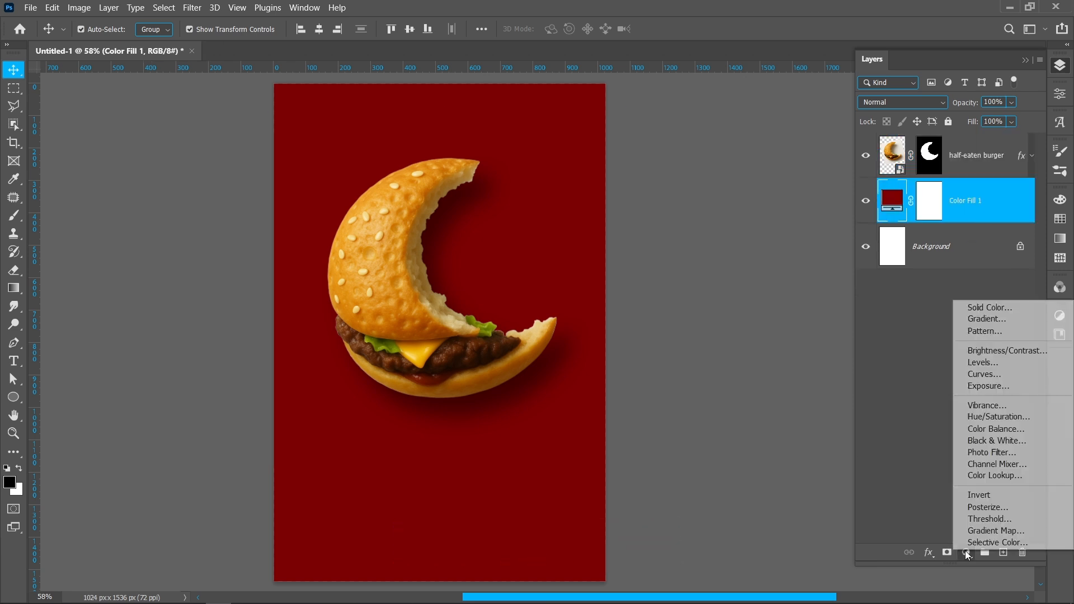
{"action": "left_click", "coordinate": [988, 310]}
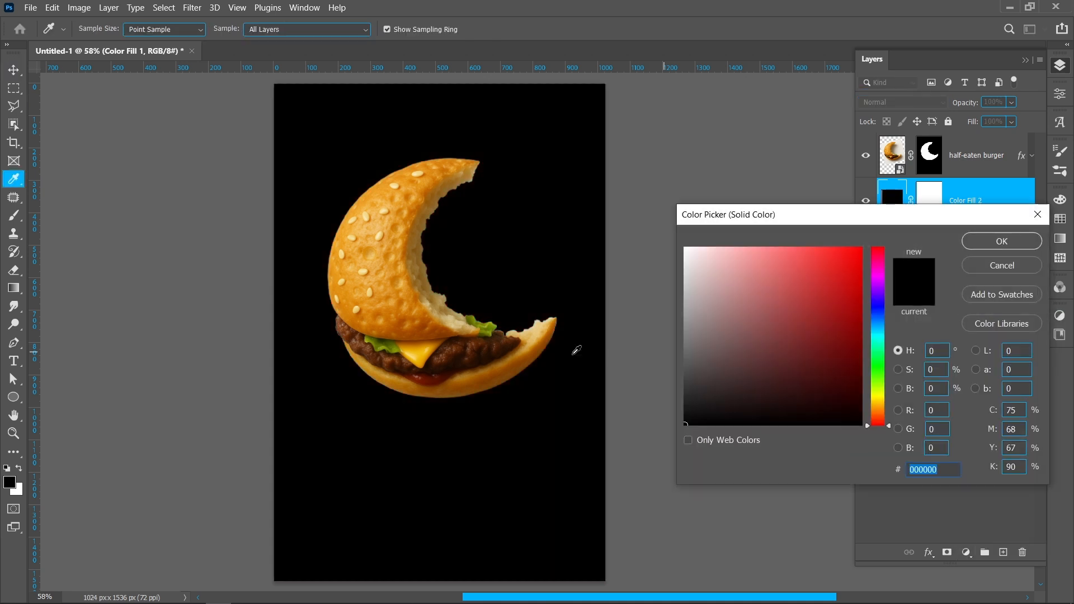
{"action": "left_click", "coordinate": [422, 350]}
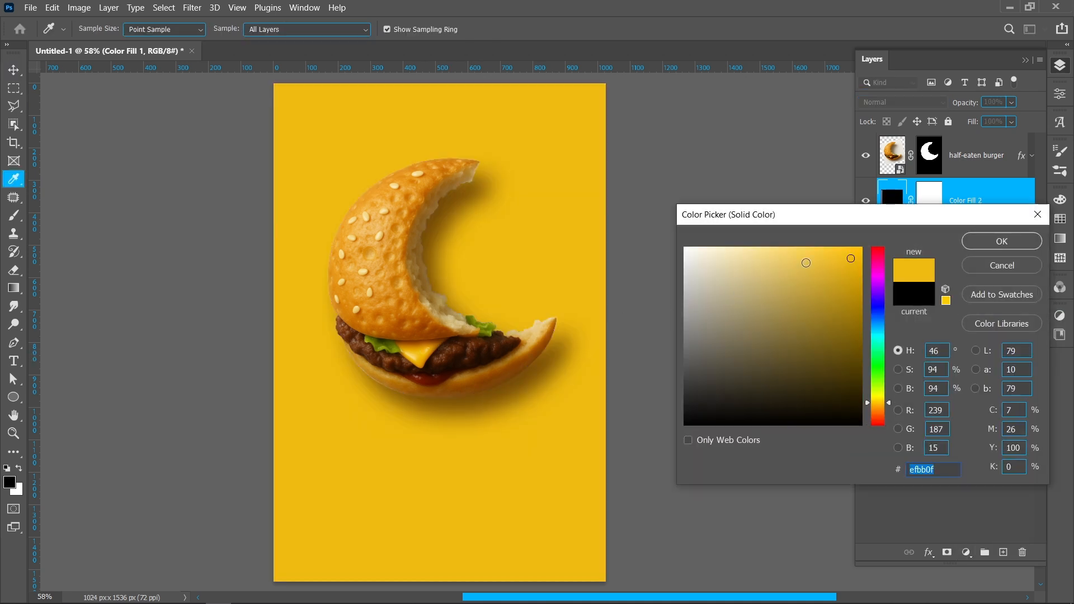
{"action": "left_click", "coordinate": [1002, 241]}
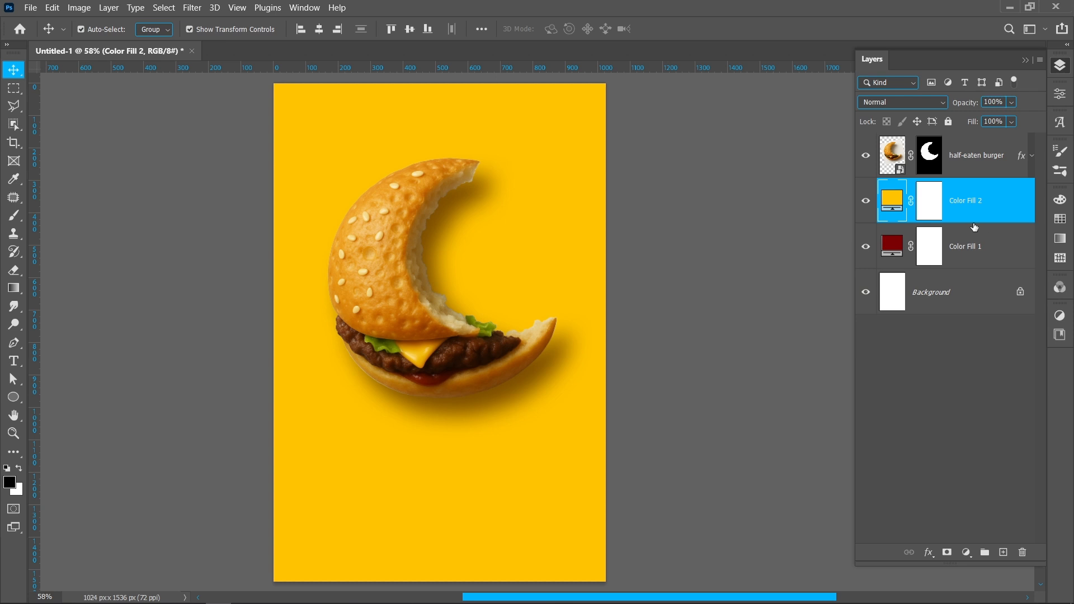
Step: Invert the yellow fill's mask and draw a radial black-to-white gradient on it from the canvas's upper-left to lower-right corner
{"action": "left_click", "coordinate": [934, 210]}
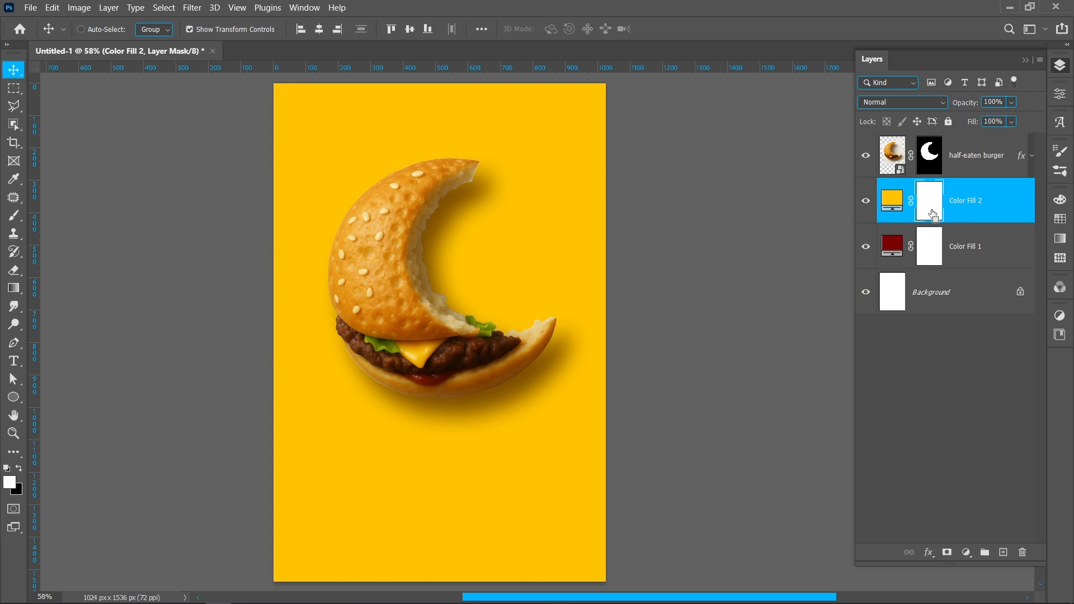
{"action": "key", "text": "ctrl+i"}
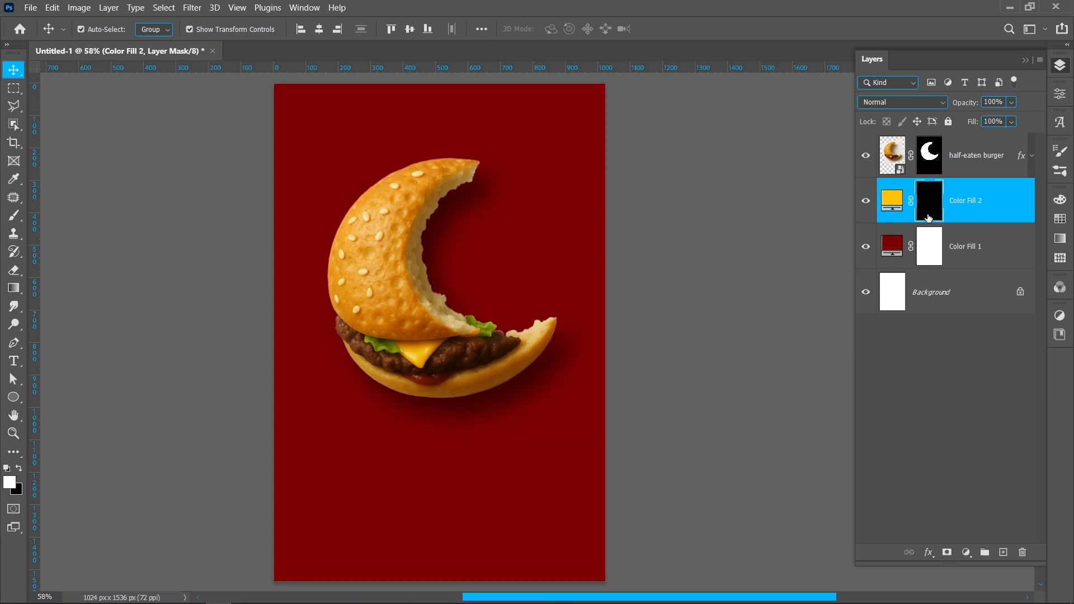
{"action": "key", "text": "g"}
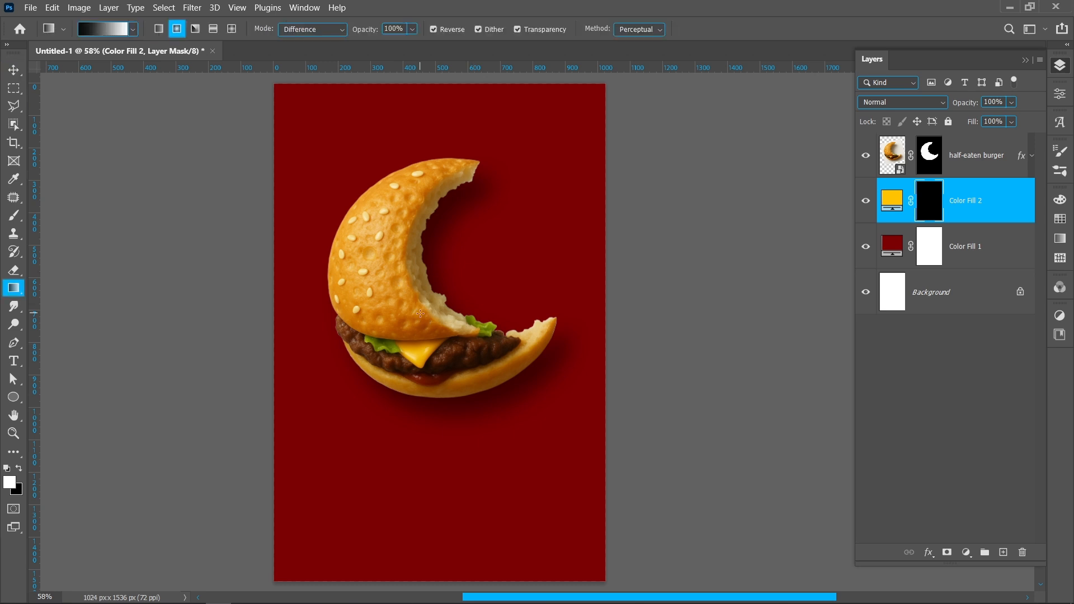
{"action": "left_click", "coordinate": [89, 31]}
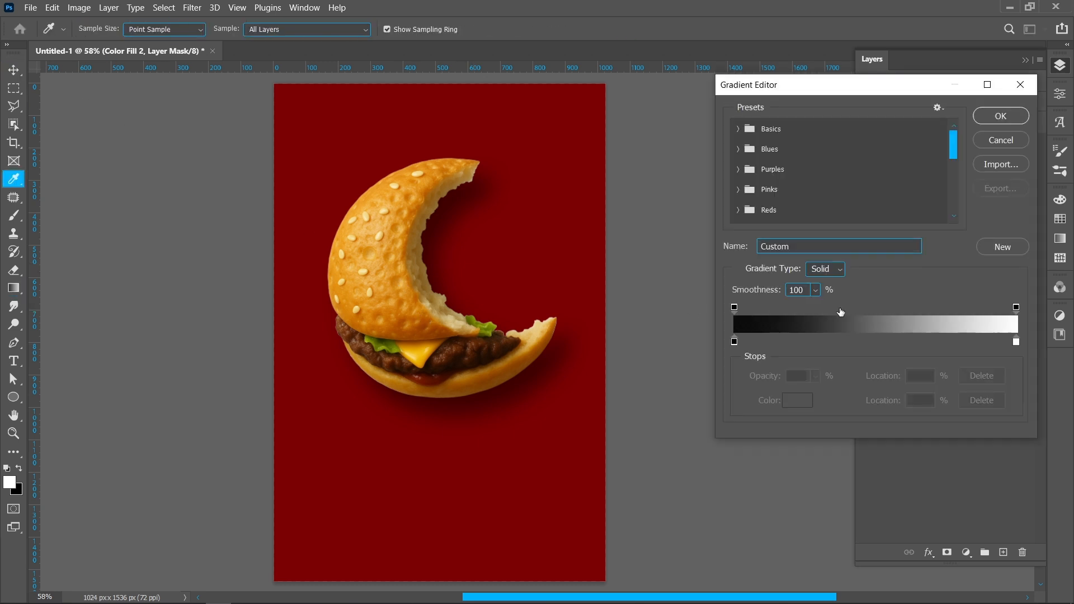
{"action": "left_click", "coordinate": [1002, 116]}
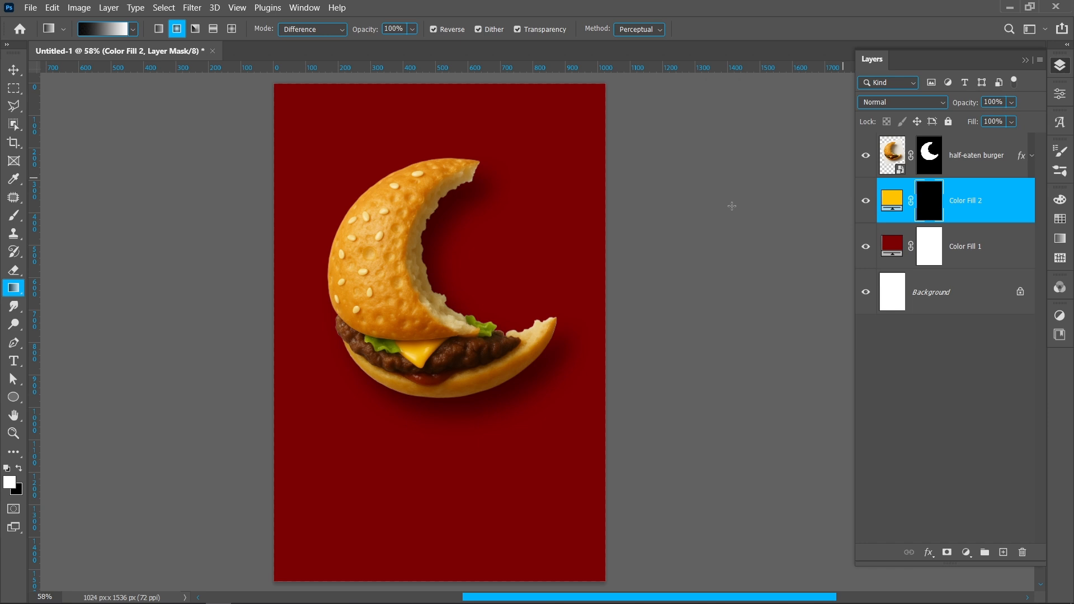
{"action": "left_click_drag", "start_coordinate": [277, 86], "coordinate": [601, 580]}
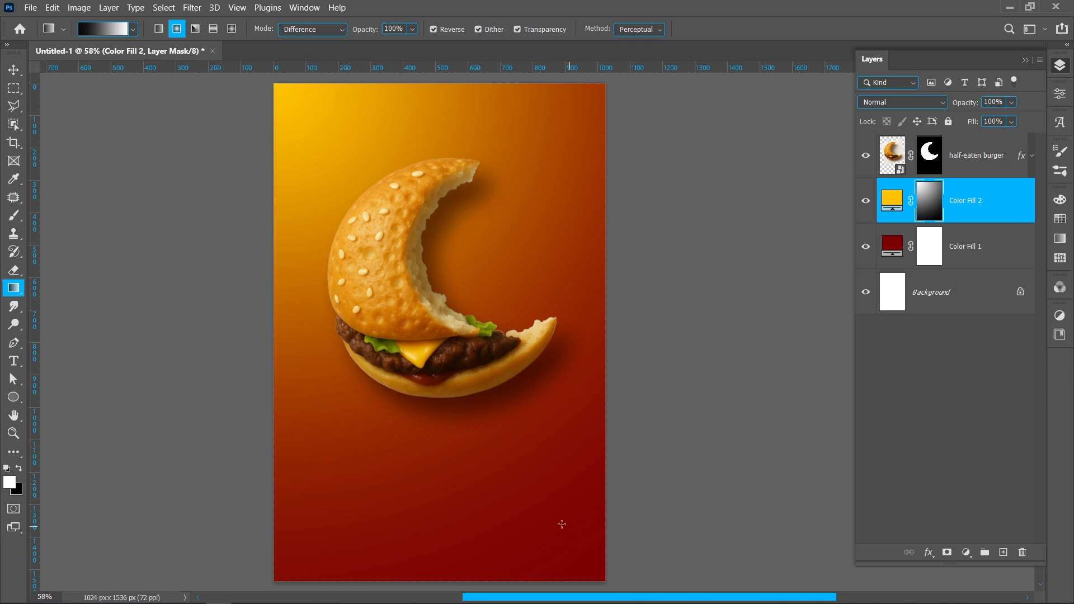
Step: Set the yellow fill layer's blend mode to Hard Light
{"action": "left_click", "coordinate": [13, 69]}
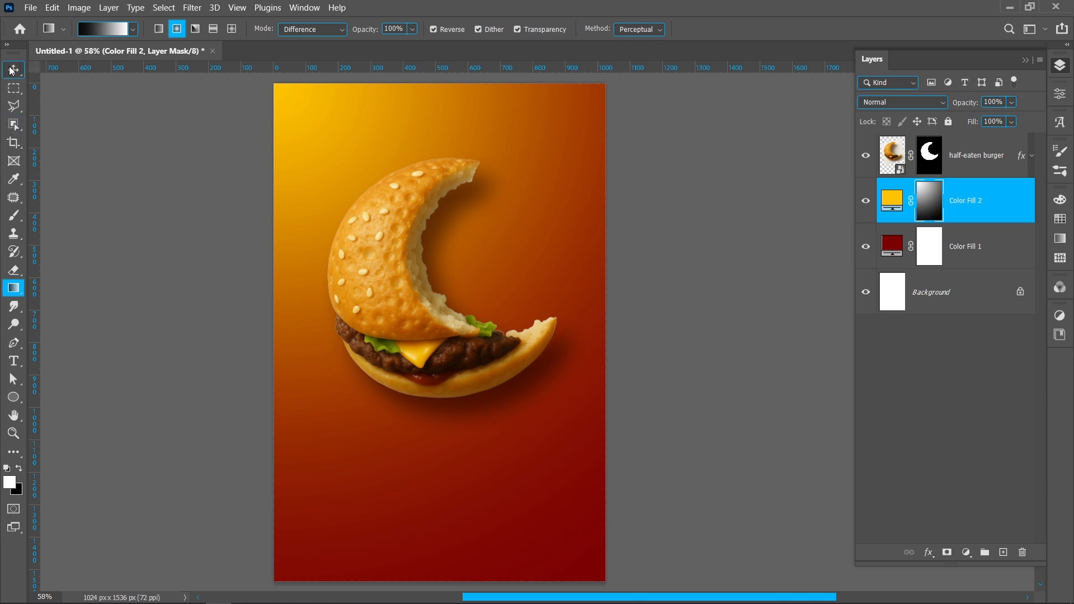
{"action": "left_click", "coordinate": [901, 104]}
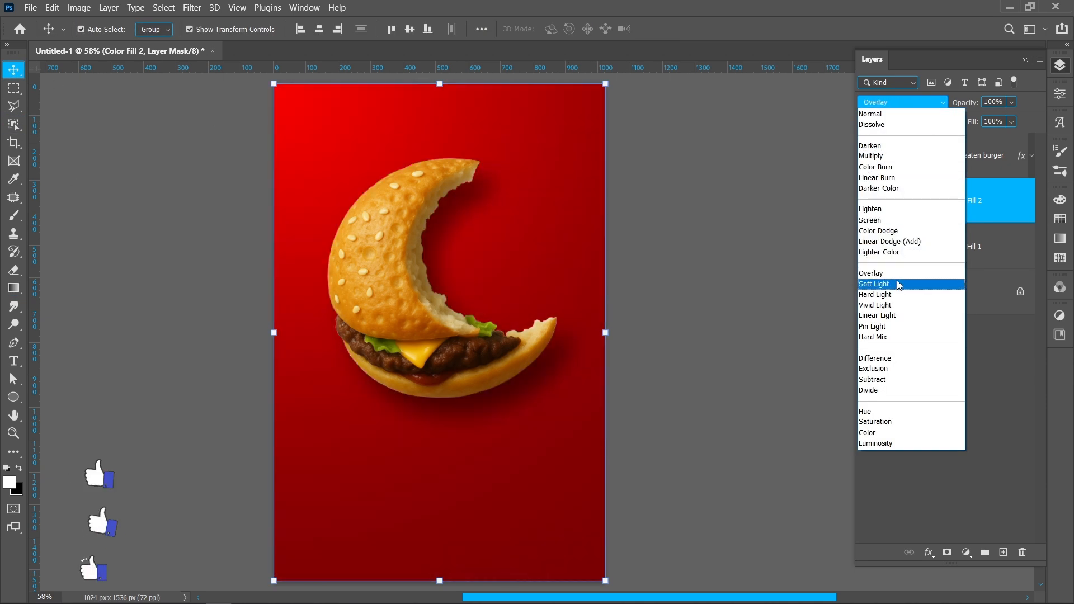
{"action": "left_click", "coordinate": [898, 295]}
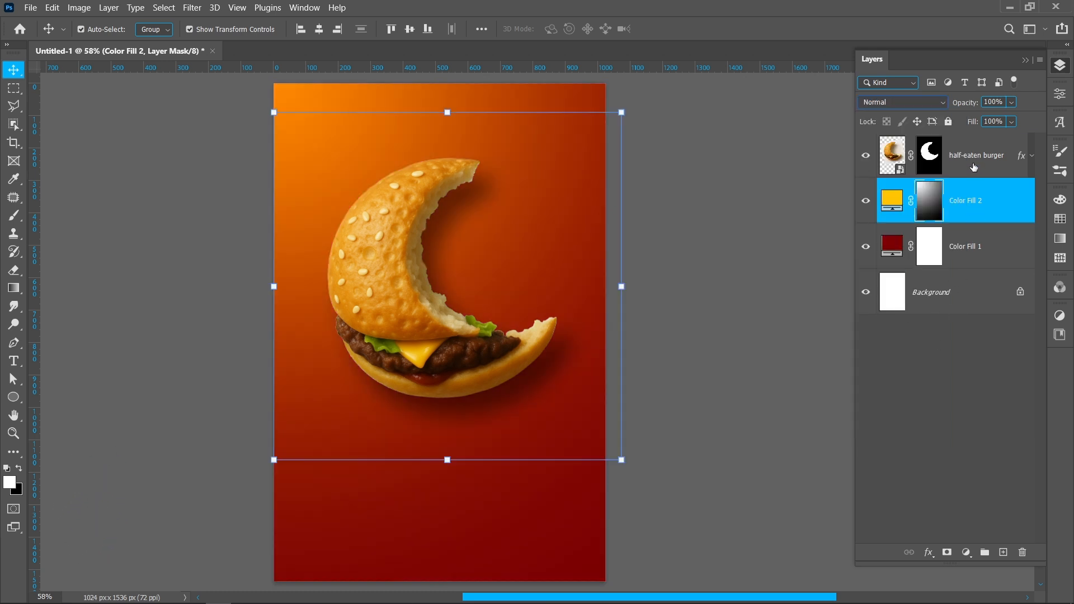
Step: Create a new layer clipped to the half-eaten burger layer and name it "object shadow"
{"action": "left_click", "coordinate": [973, 166]}
{"action": "left_click", "coordinate": [1002, 553]}
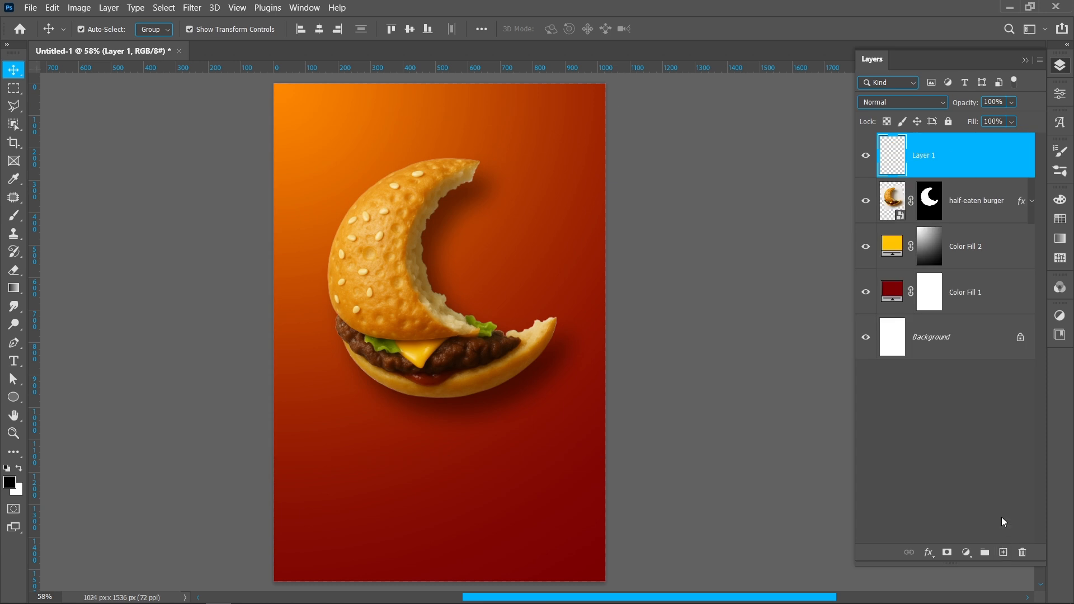
{"action": "right_click", "coordinate": [967, 161]}
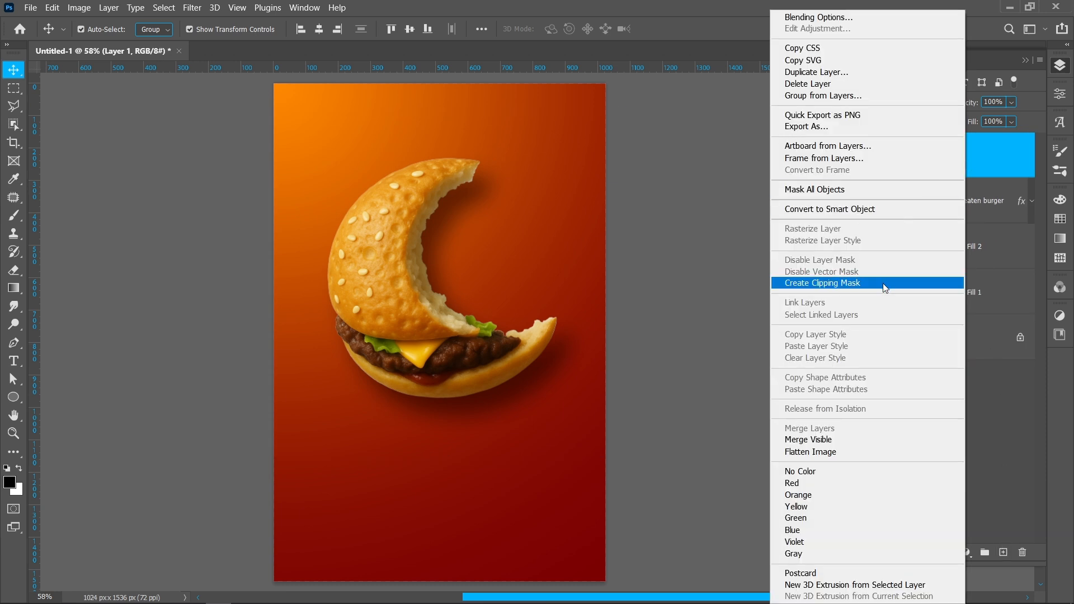
{"action": "left_click", "coordinate": [887, 282]}
{"action": "double_click", "coordinate": [941, 157]}
{"action": "type", "text": "object shadow"}
{"action": "key", "text": "Return"}
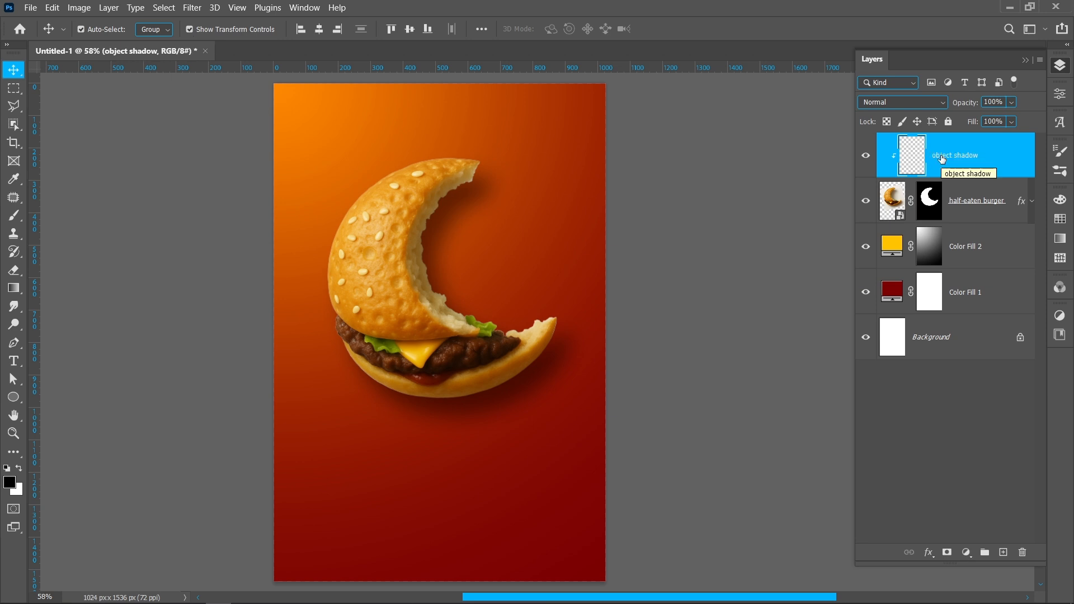
Step: Sample the dark red of the background and darken it to a deep maroon as the foreground colour
{"action": "key", "text": "i"}
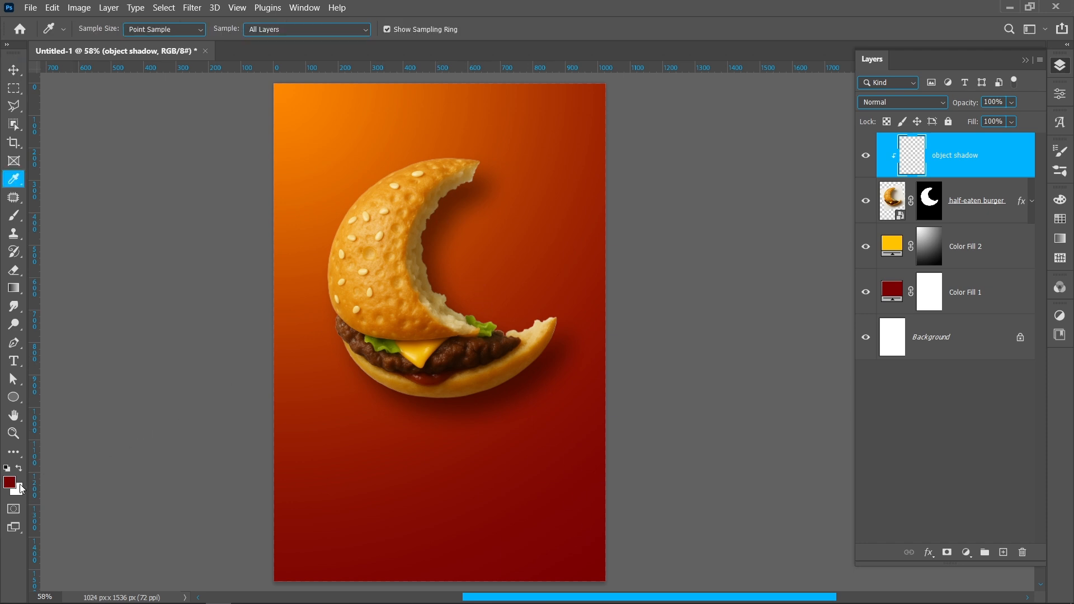
{"action": "left_click", "coordinate": [9, 482]}
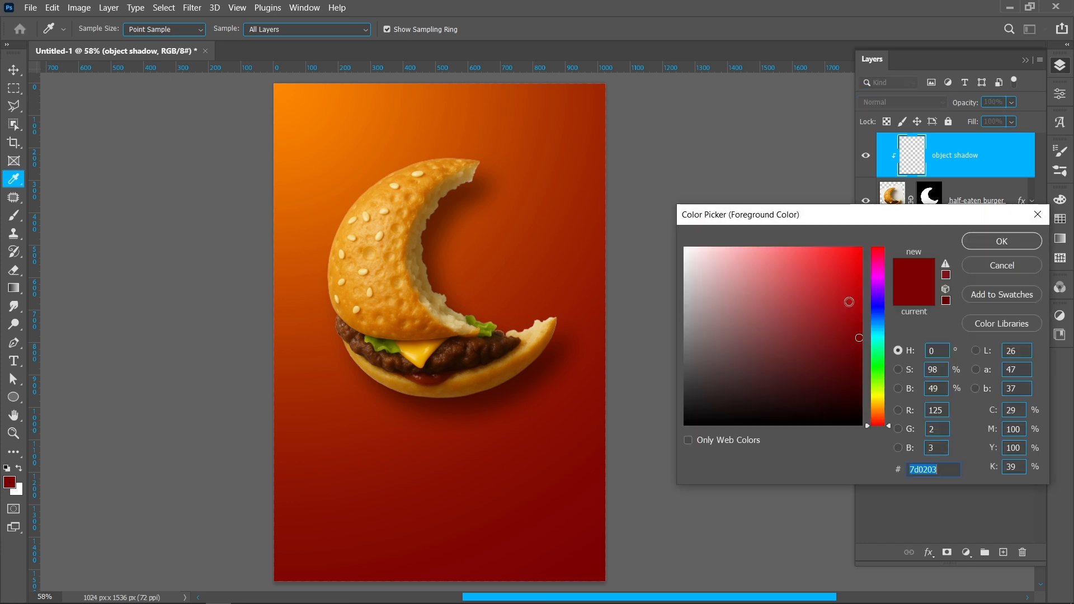
{"action": "left_click", "coordinate": [864, 379]}
{"action": "left_click", "coordinate": [980, 238]}
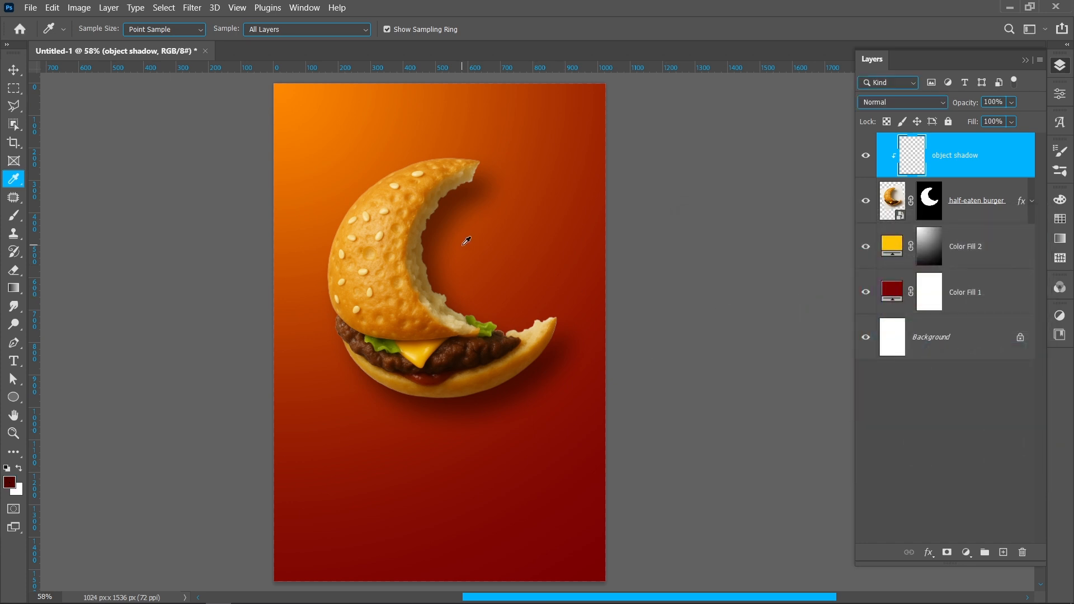
Step: Paint soft maroon shading at 50% brush opacity along the bitten inner edge of the top bun on the "object shadow" layer
{"action": "key", "text": "b"}
{"action": "mouse_move", "coordinate": [476, 232]}
{"action": "left_mouse_down"}
{"action": "mouse_move", "coordinate": [445, 233]}
{"action": "mouse_move", "coordinate": [457, 116]}
{"action": "left_mouse_up"}
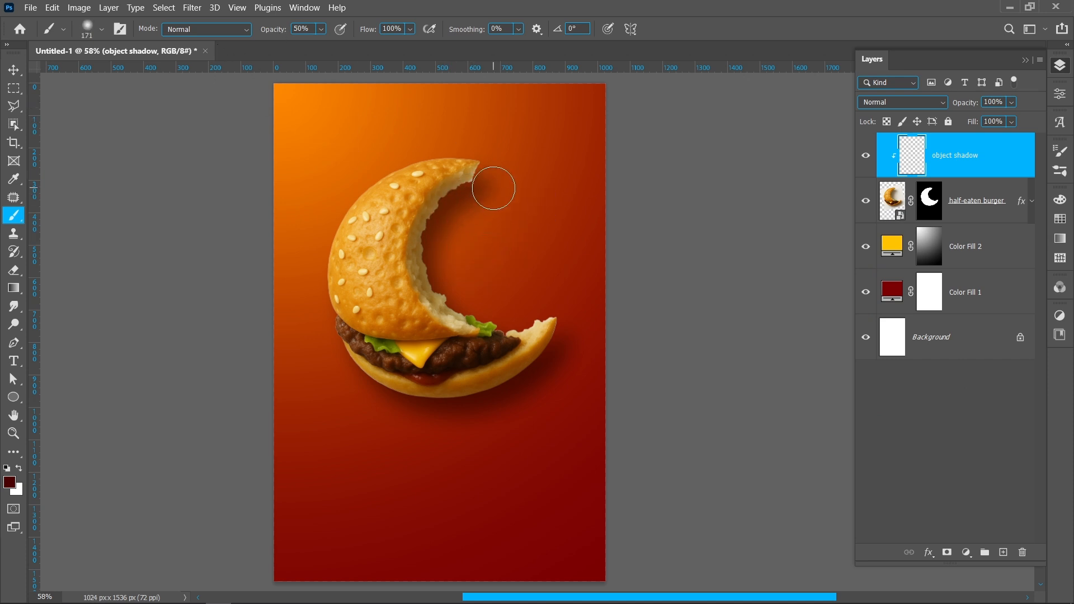
{"action": "mouse_move", "coordinate": [485, 193]}
{"action": "left_mouse_down"}
{"action": "mouse_move", "coordinate": [462, 203]}
{"action": "mouse_move", "coordinate": [473, 195]}
{"action": "left_mouse_up"}
{"action": "scroll", "coordinate": [480, 191], "scroll_direction": "up", "scroll_amount": 5}
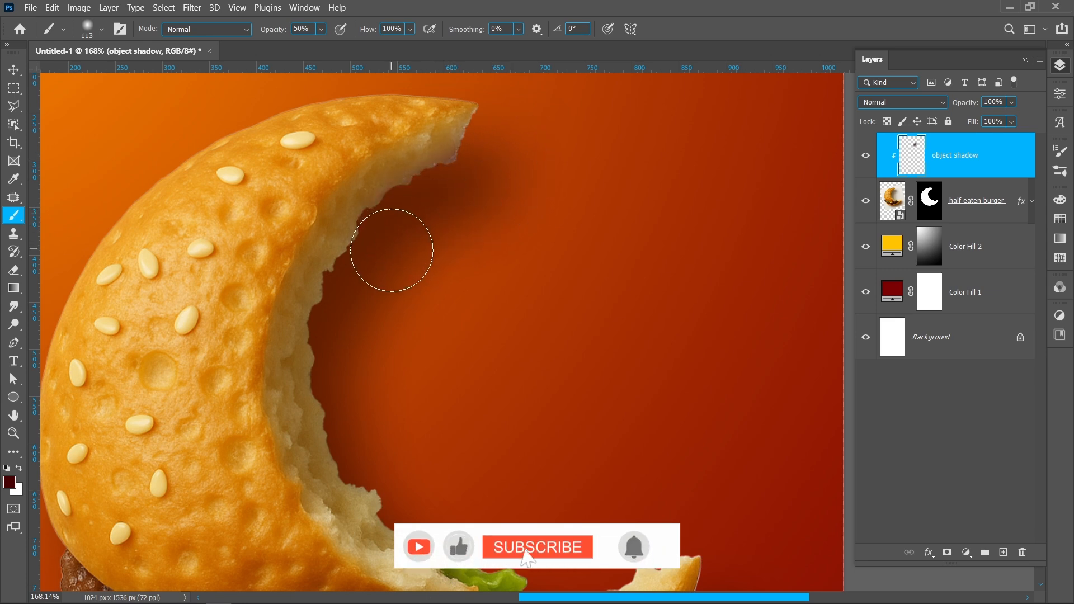
{"action": "left_click_drag", "start_coordinate": [378, 355], "coordinate": [387, 355]}
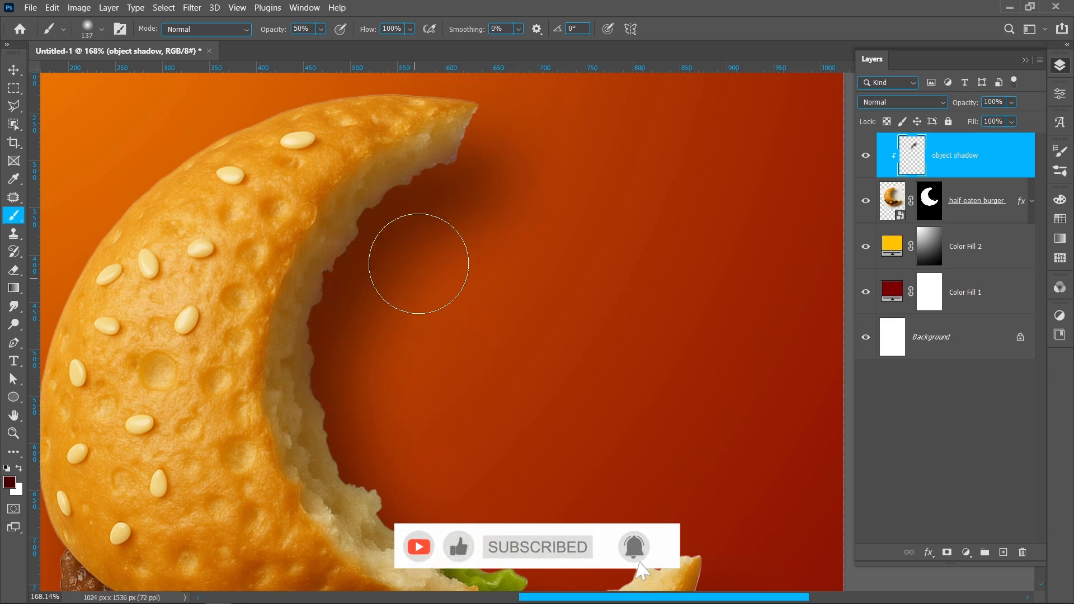
{"action": "left_click_drag", "start_coordinate": [371, 314], "coordinate": [383, 314]}
{"action": "mouse_move", "coordinate": [364, 379]}
{"action": "left_mouse_down"}
{"action": "mouse_move", "coordinate": [372, 435]}
{"action": "mouse_move", "coordinate": [406, 469]}
{"action": "left_mouse_up"}
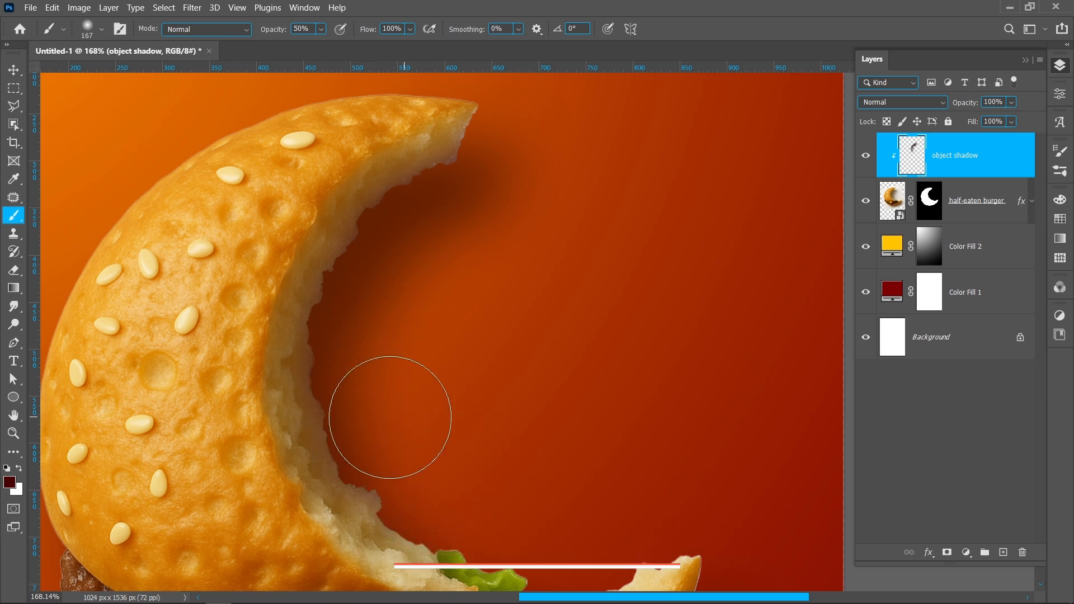
{"action": "scroll", "coordinate": [455, 337], "scroll_direction": "down", "scroll_amount": 3}
{"action": "mouse_move", "coordinate": [454, 337]}
{"action": "left_mouse_down"}
{"action": "mouse_move", "coordinate": [449, 256]}
{"action": "mouse_move", "coordinate": [446, 291]}
{"action": "left_mouse_up"}
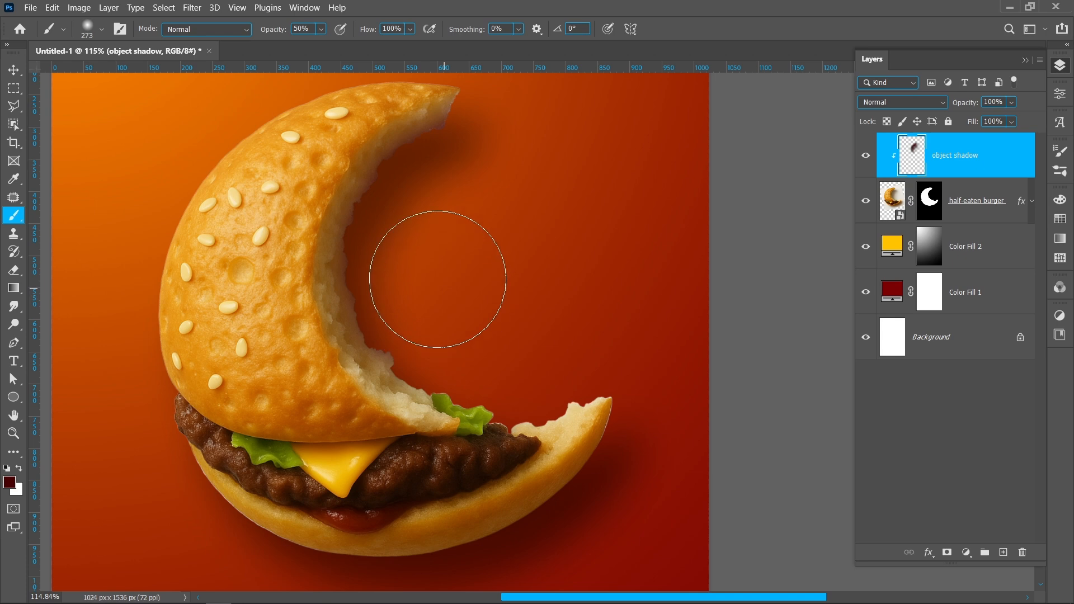
Step: Paint the same soft maroon shading along the outer edge of the bottom bun, from its bitten tip around the underside
{"action": "left_click_drag", "start_coordinate": [566, 270], "coordinate": [543, 187]}
{"action": "left_click_drag", "start_coordinate": [583, 393], "coordinate": [520, 374]}
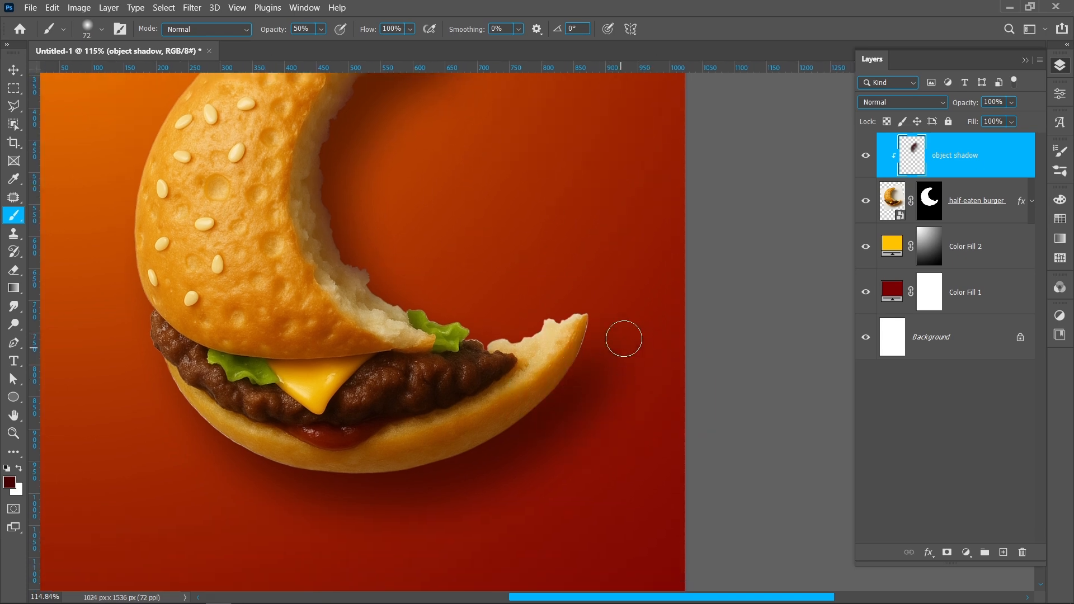
{"action": "scroll", "coordinate": [593, 372], "scroll_direction": "up", "scroll_amount": 2}
{"action": "mouse_move", "coordinate": [643, 291]}
{"action": "left_mouse_down"}
{"action": "mouse_move", "coordinate": [618, 369]}
{"action": "mouse_move", "coordinate": [632, 396]}
{"action": "left_mouse_up"}
{"action": "mouse_move", "coordinate": [583, 431]}
{"action": "left_mouse_down"}
{"action": "mouse_move", "coordinate": [502, 492]}
{"action": "mouse_move", "coordinate": [625, 394]}
{"action": "mouse_move", "coordinate": [582, 427]}
{"action": "left_mouse_up"}
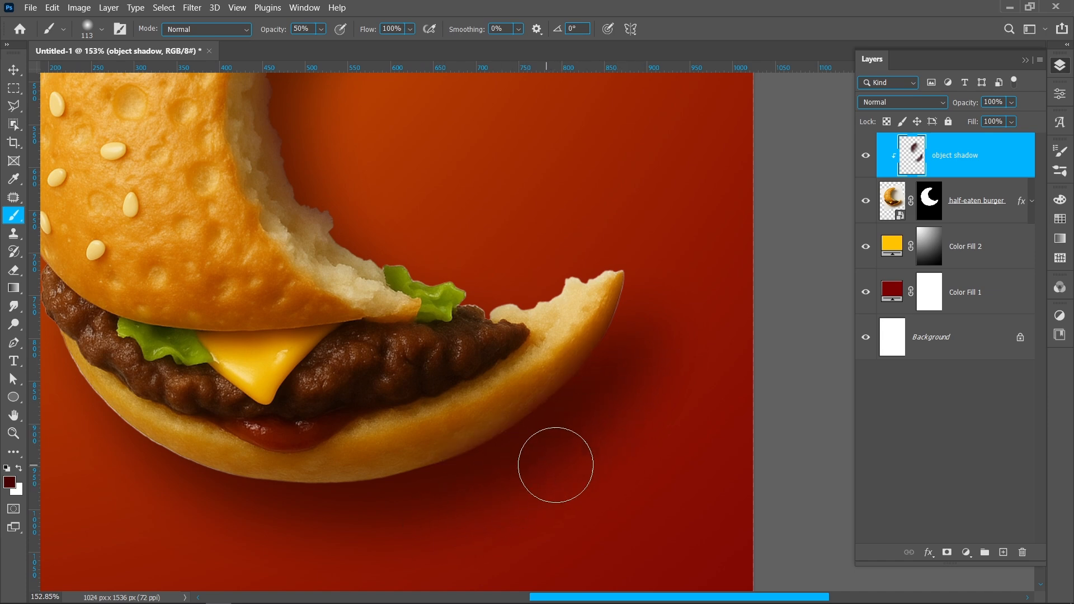
{"action": "mouse_move", "coordinate": [461, 501]}
{"action": "left_mouse_down"}
{"action": "mouse_move", "coordinate": [384, 528]}
{"action": "mouse_move", "coordinate": [268, 515]}
{"action": "left_mouse_up"}
{"action": "mouse_move", "coordinate": [71, 436]}
{"action": "left_mouse_down"}
{"action": "mouse_move", "coordinate": [196, 504]}
{"action": "mouse_move", "coordinate": [316, 529]}
{"action": "left_mouse_up"}
{"action": "scroll", "coordinate": [473, 538], "scroll_direction": "down", "scroll_amount": 2}
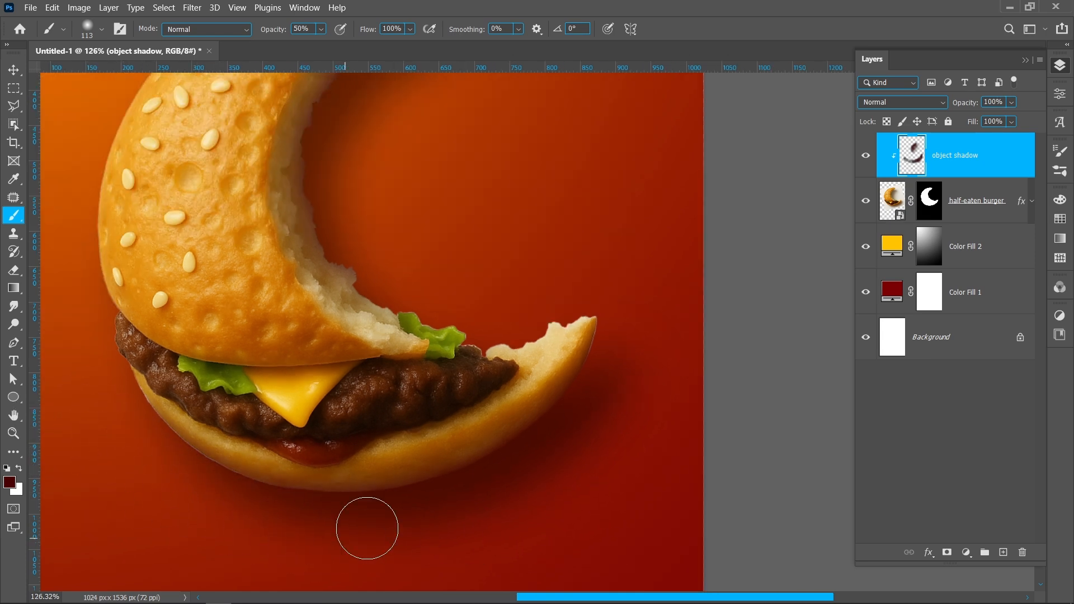
{"action": "scroll", "coordinate": [380, 526], "scroll_direction": "down", "scroll_amount": 5}
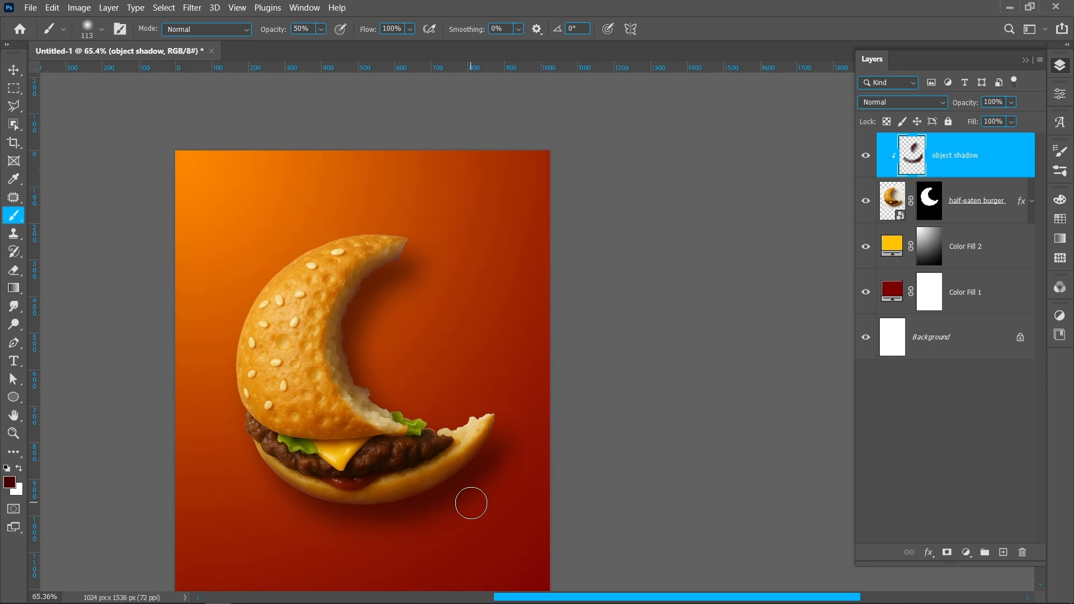
Step: Set the "object shadow" layer's blend mode to Hard Light and its opacity to 85%
{"action": "left_click", "coordinate": [943, 104]}
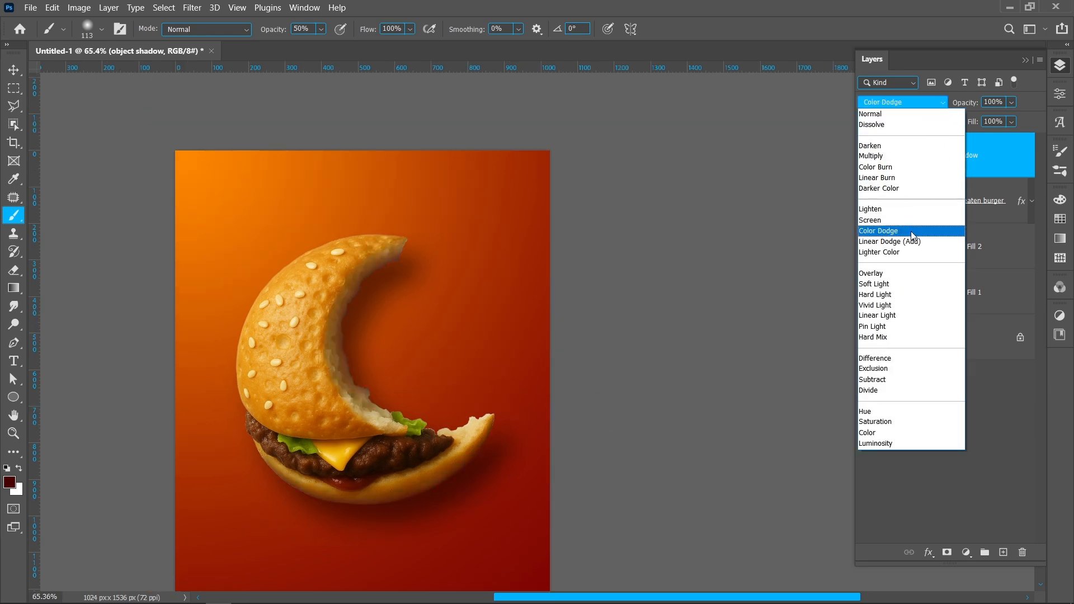
{"action": "left_click", "coordinate": [902, 295]}
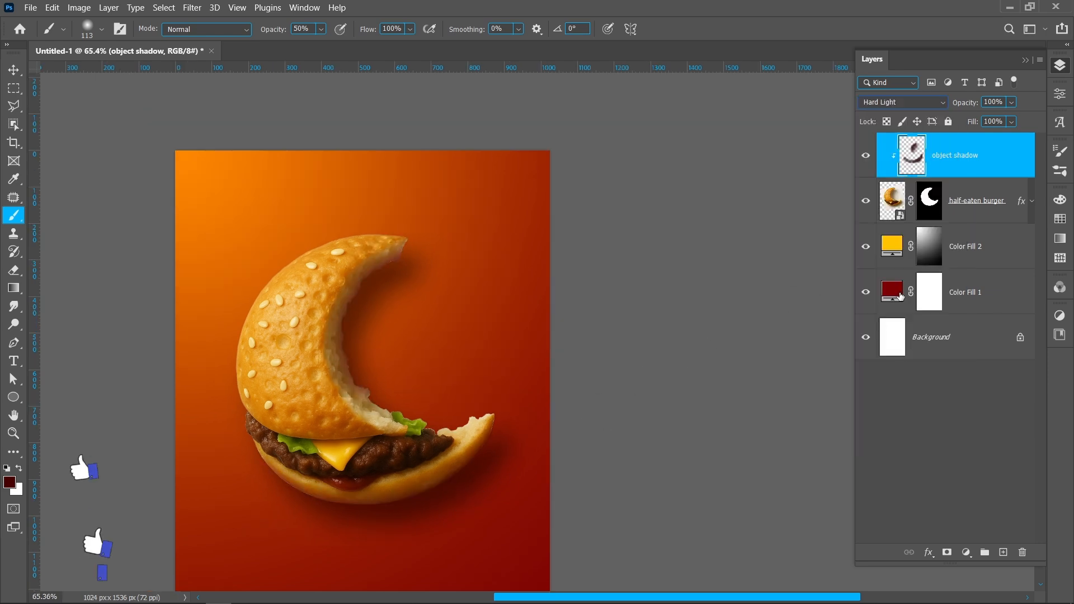
{"action": "left_click_drag", "start_coordinate": [959, 103], "coordinate": [952, 107]}
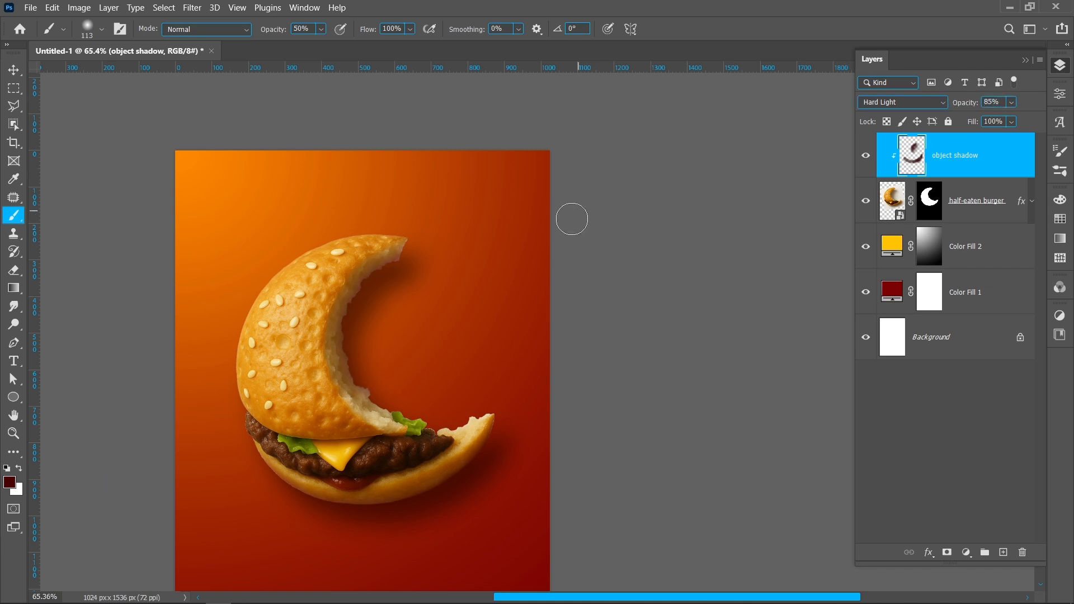
Step: Create a new layer above the "object shadow" layer and name it "light effect"
{"action": "scroll", "coordinate": [574, 220], "scroll_direction": "down", "scroll_amount": 3}
{"action": "left_click_drag", "start_coordinate": [439, 341], "coordinate": [471, 254]}
{"action": "key", "text": "v"}
{"action": "scroll", "coordinate": [464, 254], "scroll_direction": "up", "scroll_amount": 2}
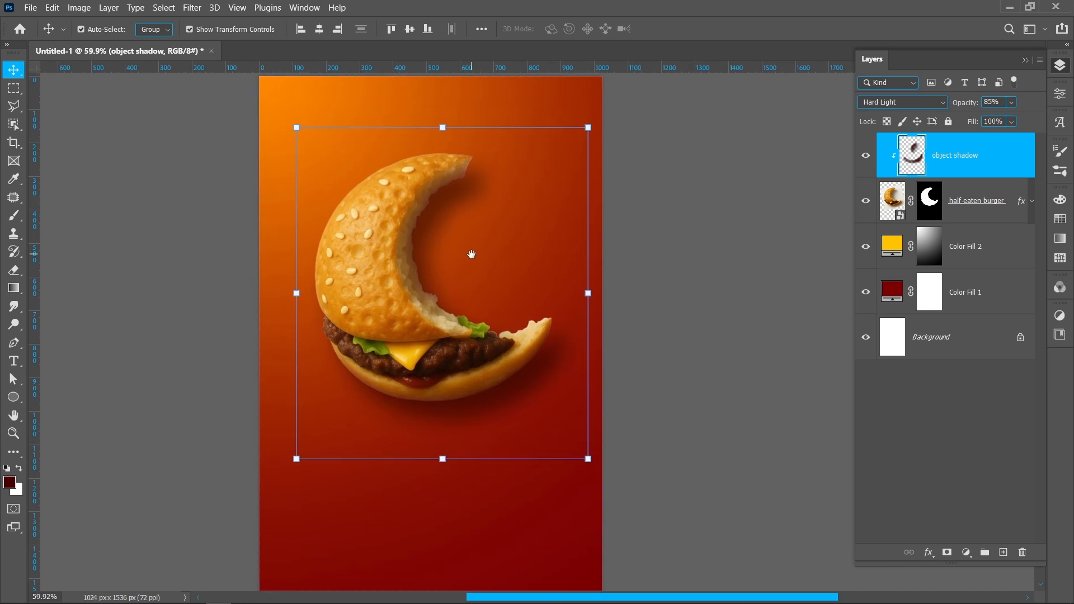
{"action": "left_click", "coordinate": [471, 255]}
{"action": "left_click", "coordinate": [967, 165]}
{"action": "left_click", "coordinate": [1001, 553]}
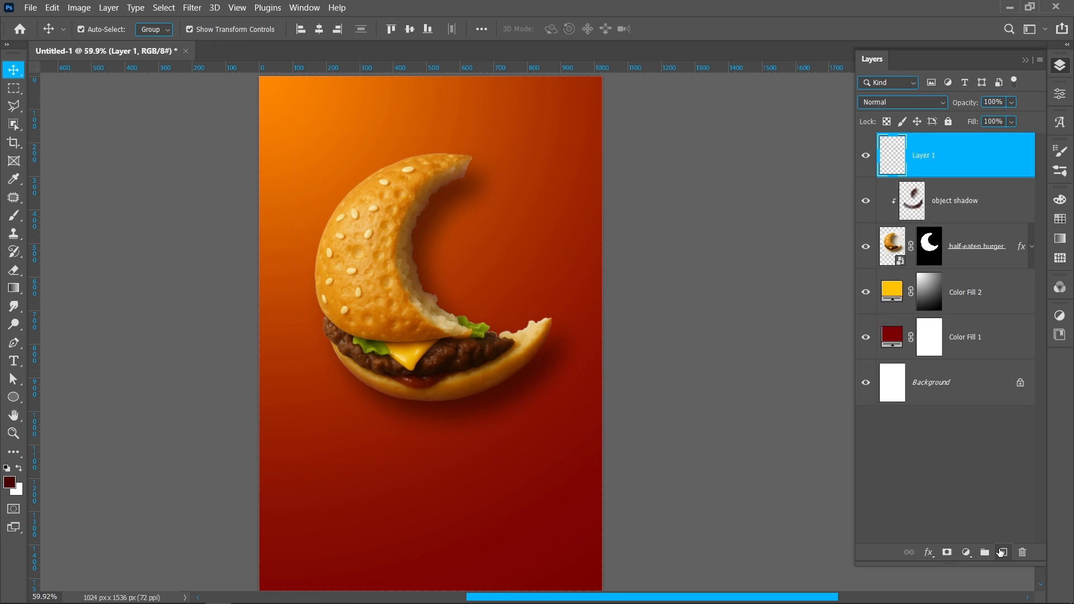
{"action": "double_click", "coordinate": [922, 156]}
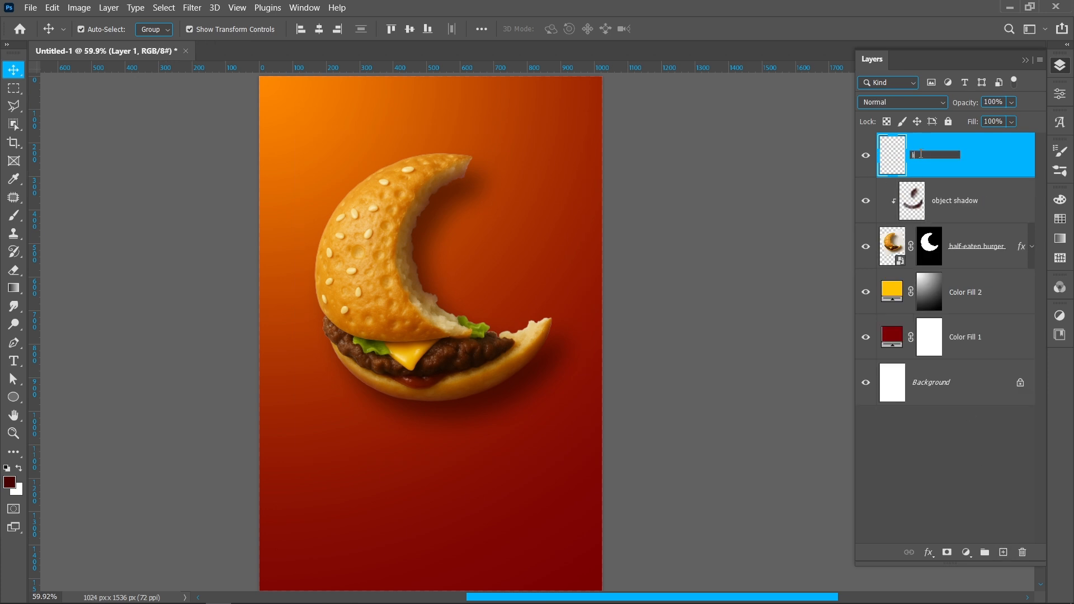
{"action": "type", "text": "light effect"}
{"action": "key", "text": "Return"}
Step: Sample yellow from the burger's cheese and paint a soft glow over the canvas's upper-left corner with a very large brush
{"action": "key", "text": "b"}
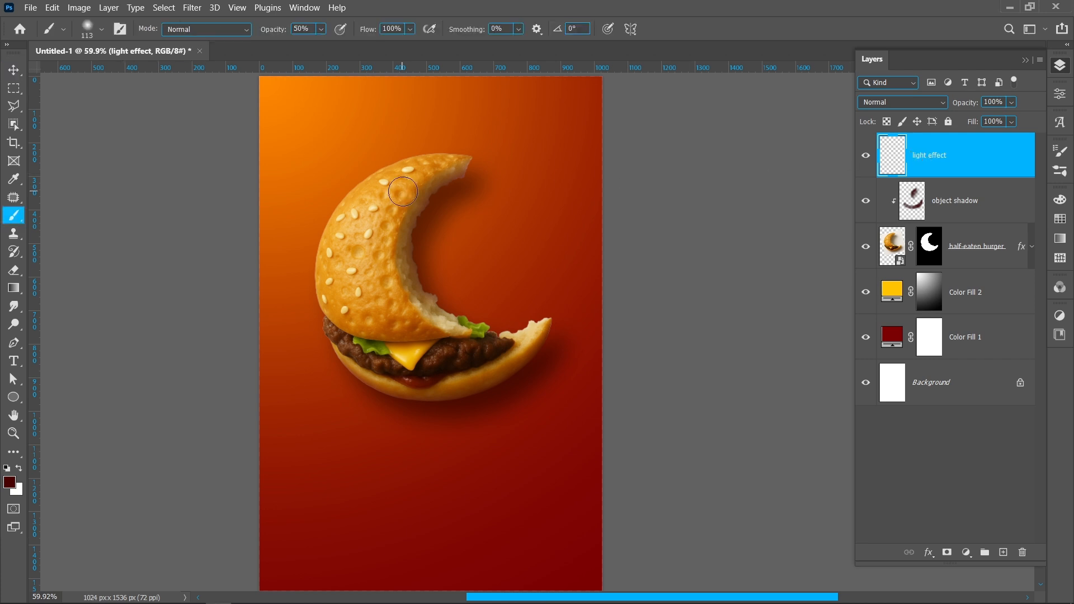
{"action": "key", "text": "i"}
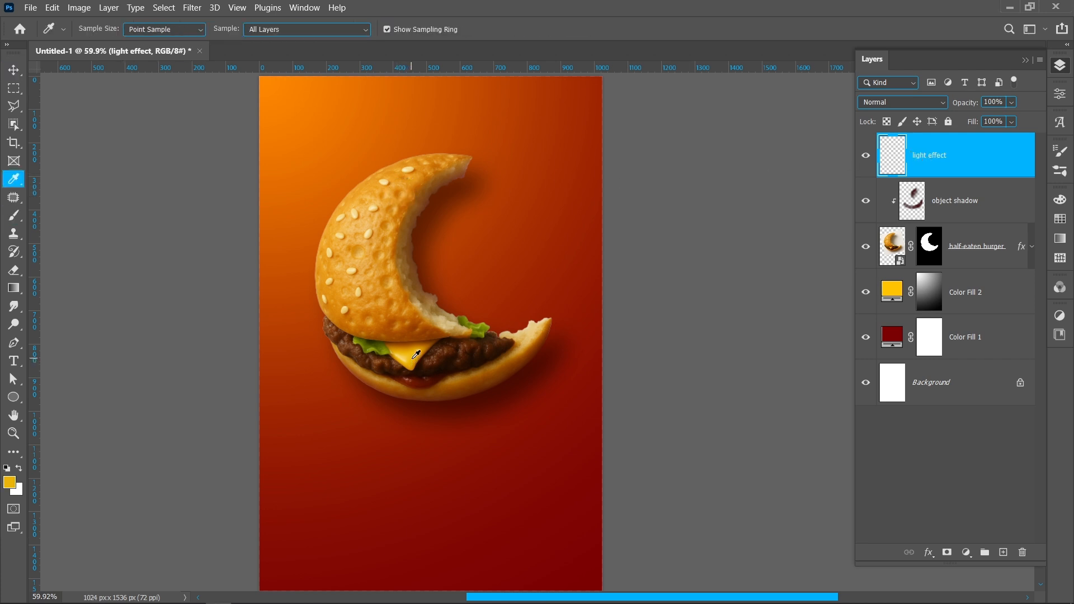
{"action": "key", "text": "b"}
{"action": "left_click_drag", "start_coordinate": [366, 241], "coordinate": [478, 247]}
{"action": "left_click", "coordinate": [268, 86]}
{"action": "left_click_drag", "start_coordinate": [314, 154], "coordinate": [342, 154]}
{"action": "left_click", "coordinate": [290, 113]}
{"action": "left_click", "coordinate": [277, 152]}
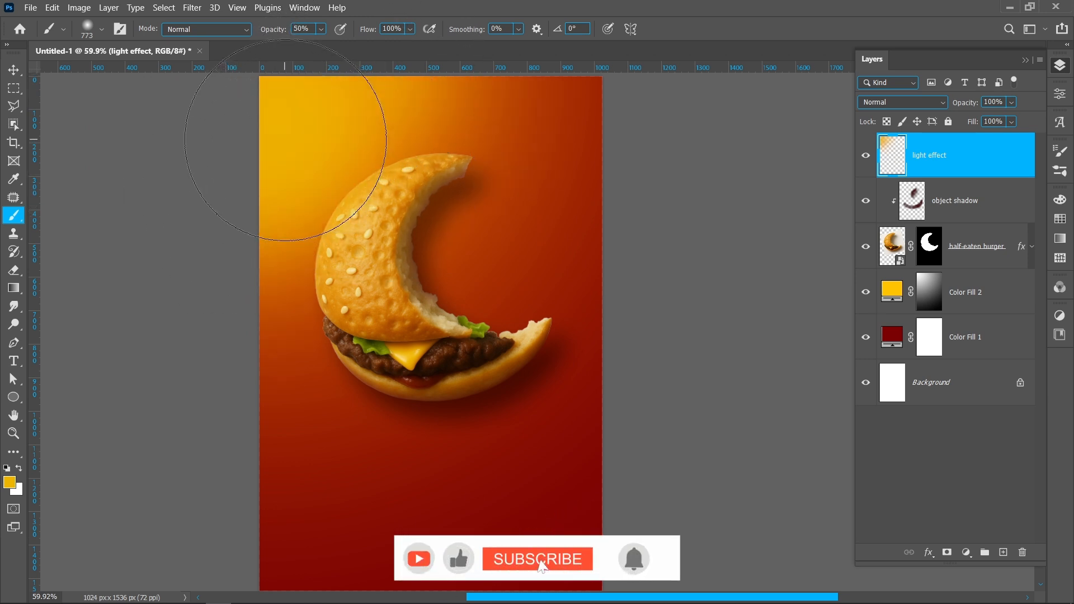
Step: Set the "light effect" layer's blend mode to Overlay and its opacity to 75%, and compare the image with and without it
{"action": "key", "text": "v"}
{"action": "left_click", "coordinate": [903, 102]}
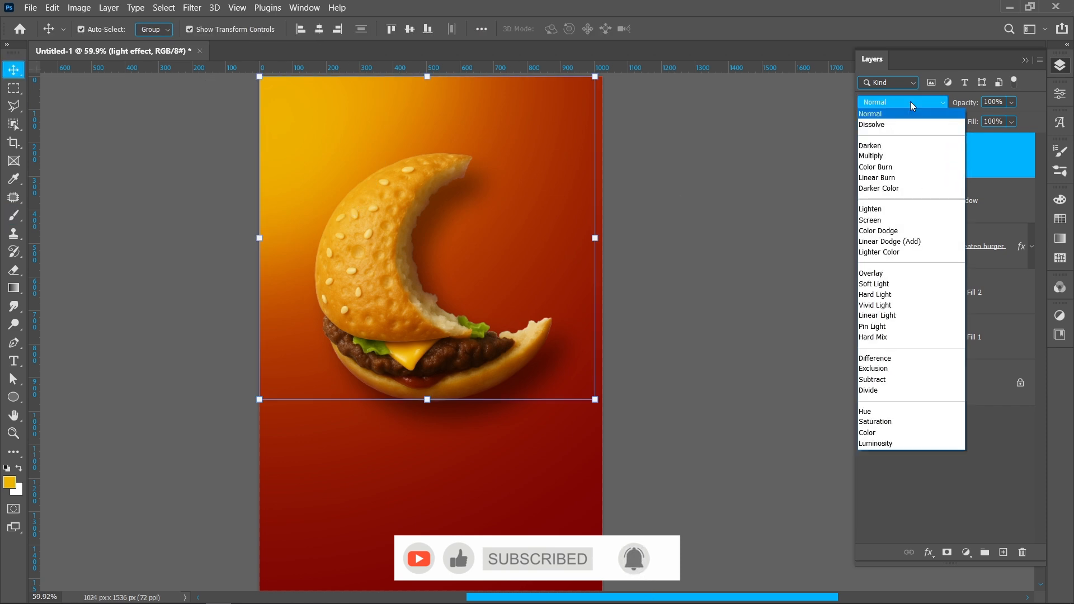
{"action": "left_click", "coordinate": [896, 273]}
{"action": "left_click_drag", "start_coordinate": [968, 102], "coordinate": [951, 105]}
{"action": "double_click", "coordinate": [992, 102]}
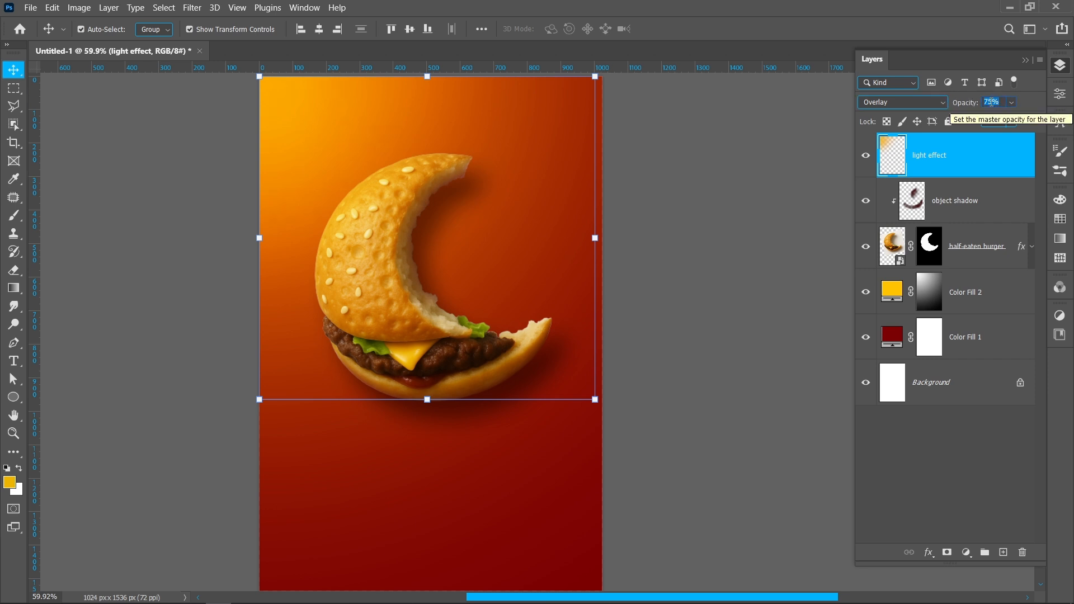
{"action": "key", "text": "Return"}
{"action": "left_click", "coordinate": [866, 155]}
{"action": "left_click", "coordinate": [867, 155]}
{"action": "left_click", "coordinate": [867, 155]}
{"action": "left_click", "coordinate": [866, 155]}
{"action": "left_click", "coordinate": [710, 283]}
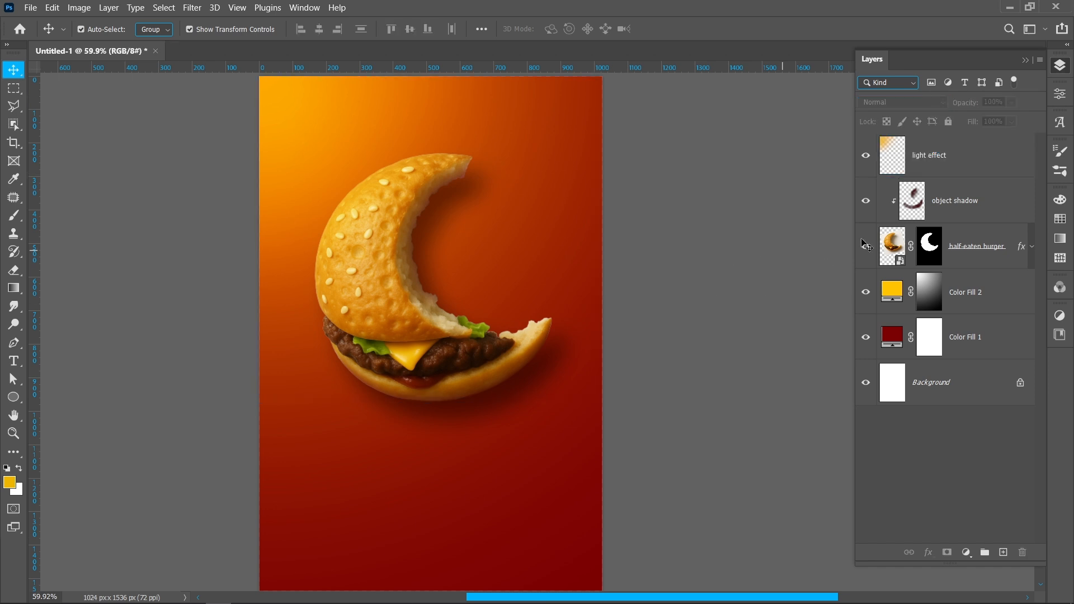
Step: Rotate the half-eaten burger together with its "object shadow" layer by about -4.2°
{"action": "left_click", "coordinate": [957, 207]}
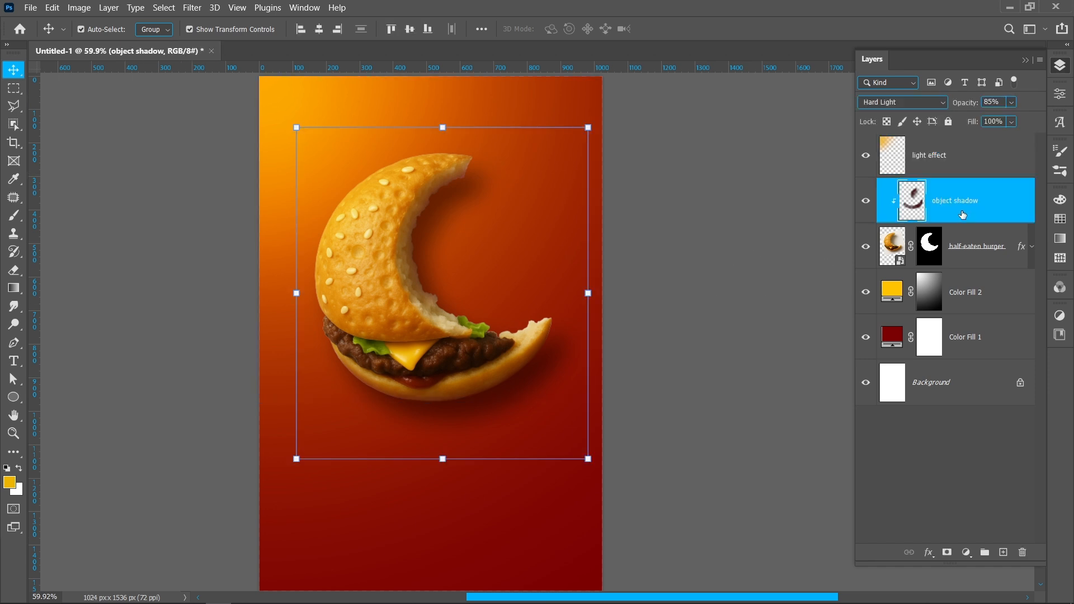
{"action": "left_click", "coordinate": [973, 249], "text": "ctrl"}
{"action": "left_click_drag", "start_coordinate": [631, 288], "coordinate": [638, 274]}
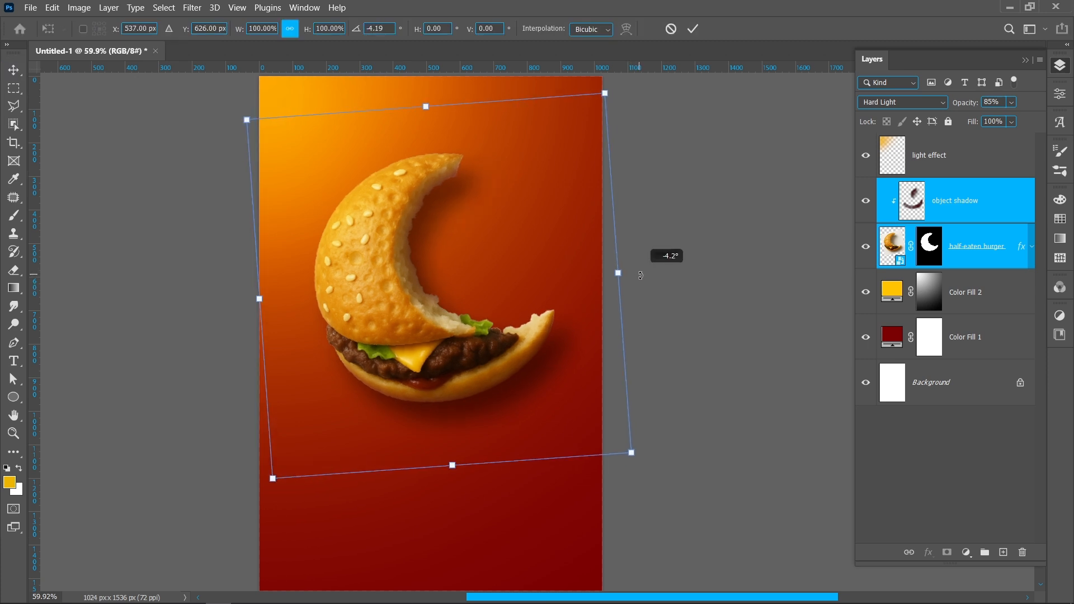
{"action": "key", "text": "Escape"}
{"action": "left_click", "coordinate": [693, 269]}
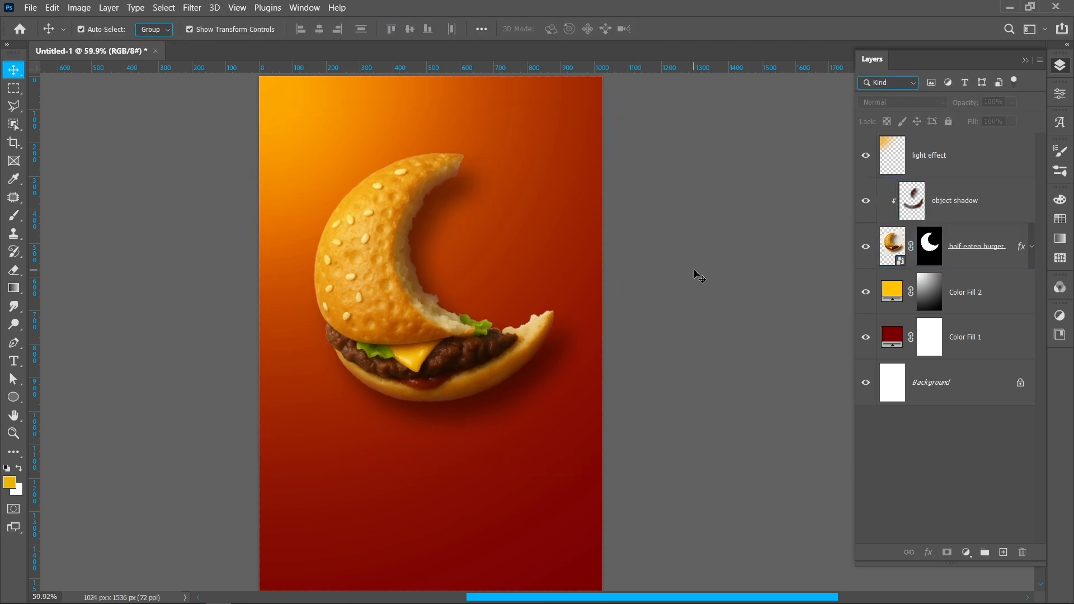
Step: Add the white title "EID AL ADHA MUBARAK" in 100 pt Bebas Neue below the burger
{"action": "key", "text": "t"}
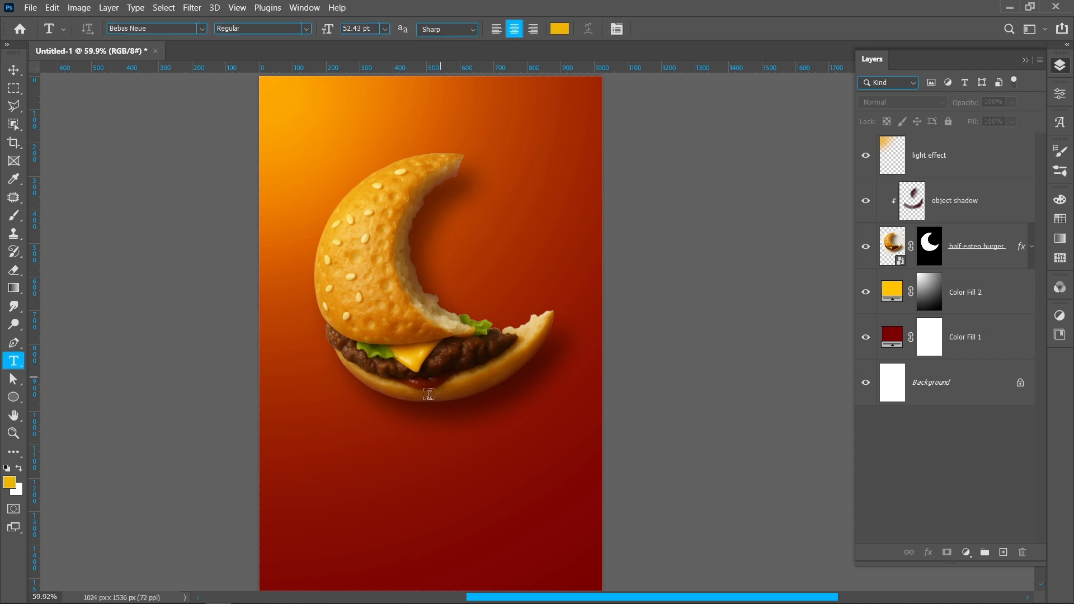
{"action": "left_click", "coordinate": [387, 479]}
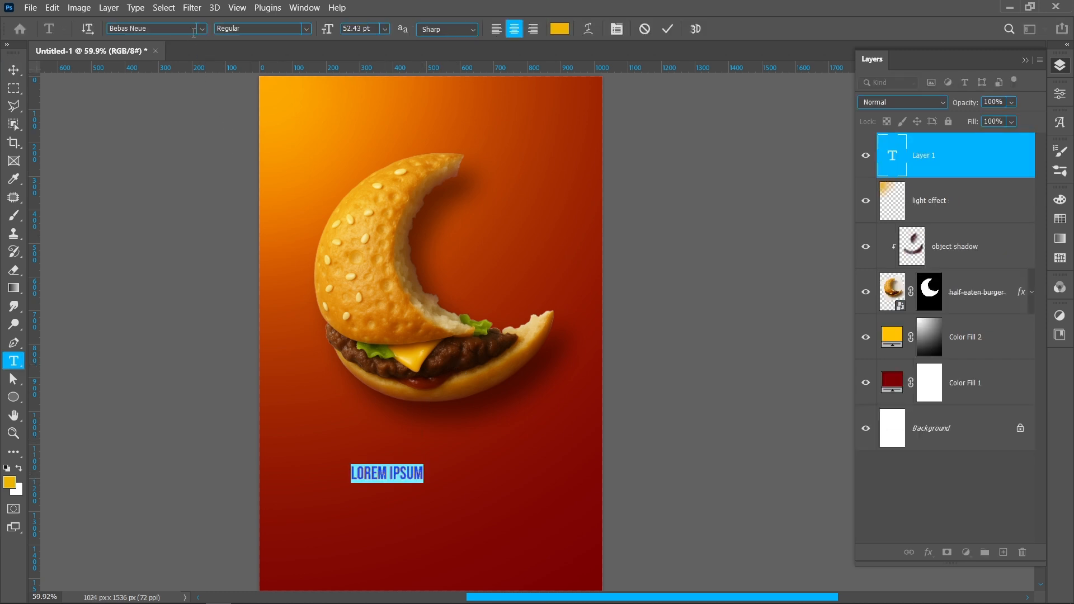
{"action": "double_click", "coordinate": [365, 32]}
{"action": "type", "text": "100 pt"}
{"action": "key", "text": "Return"}
{"action": "left_click", "coordinate": [560, 29]}
{"action": "left_click_drag", "start_coordinate": [688, 259], "coordinate": [675, 245]}
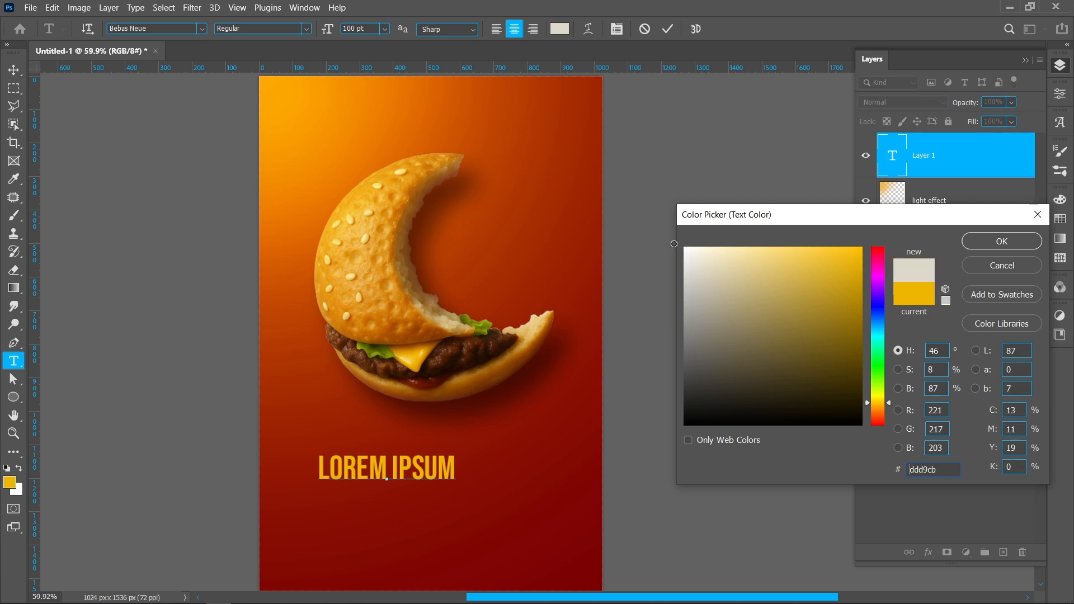
{"action": "left_click", "coordinate": [1002, 241]}
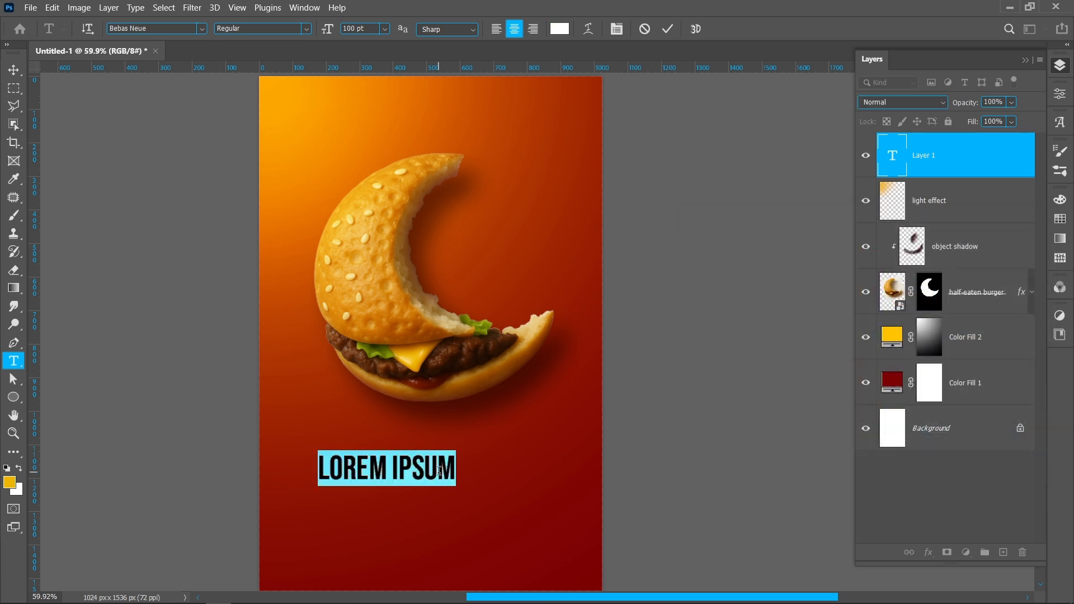
{"action": "type", "text": "EID AL ADHA MUBARAK"}
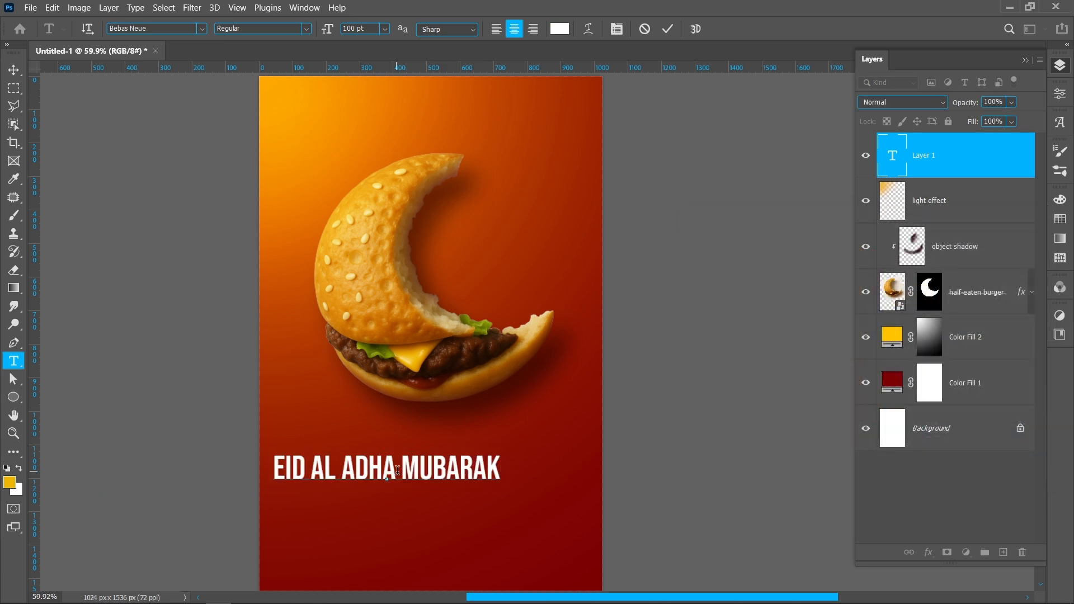
{"action": "left_click", "coordinate": [668, 29]}
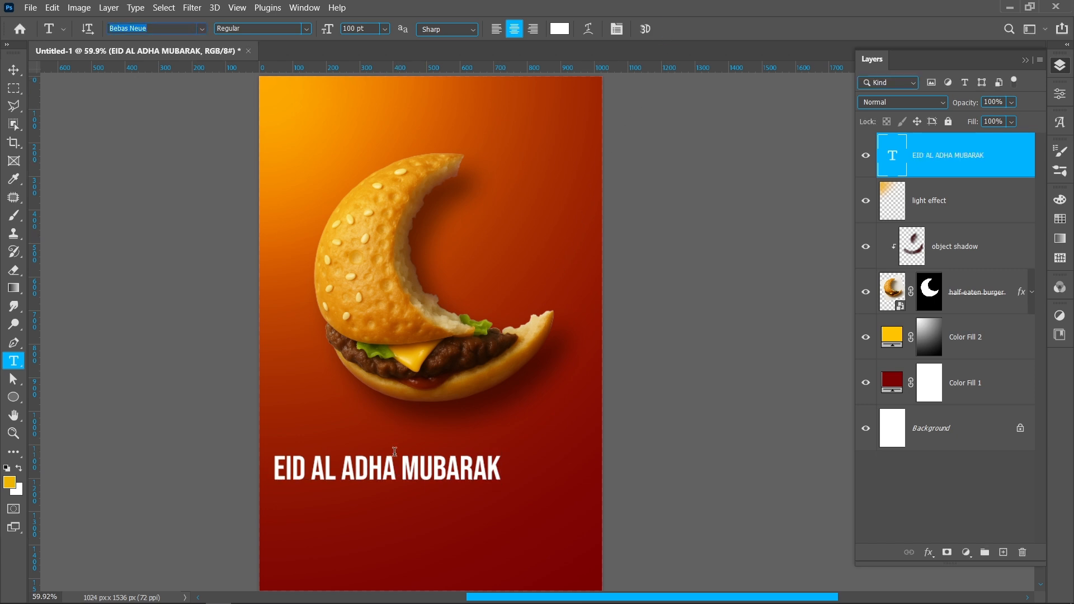
Step: Centre the title horizontally on the canvas and place a duplicate of it just below
{"action": "left_click", "coordinate": [14, 69]}
{"action": "left_click_drag", "start_coordinate": [420, 471], "coordinate": [465, 514]}
Step: Set the duplicated title to 30 pt Poppins and replace its text with "Small bites, big blessings — Celebrate Eid with joy and gratitude!"
{"action": "double_click", "coordinate": [427, 515]}
{"action": "left_click", "coordinate": [202, 29]}
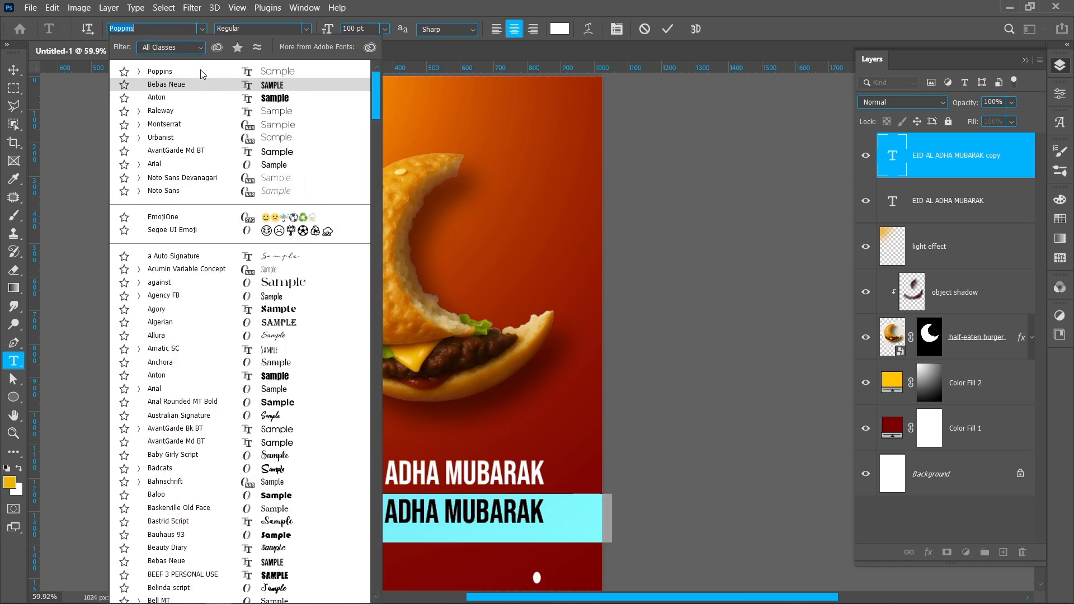
{"action": "left_click", "coordinate": [202, 71]}
{"action": "left_click", "coordinate": [343, 29]}
{"action": "type", "text": "30"}
{"action": "key", "text": "Return"}
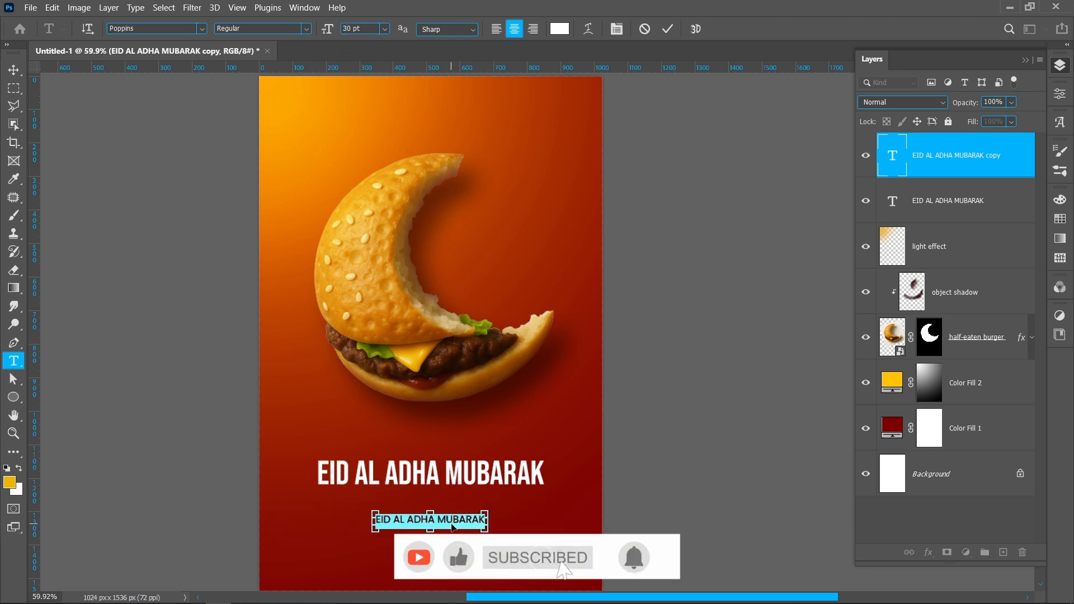
{"action": "key", "text": "ctrl+v"}
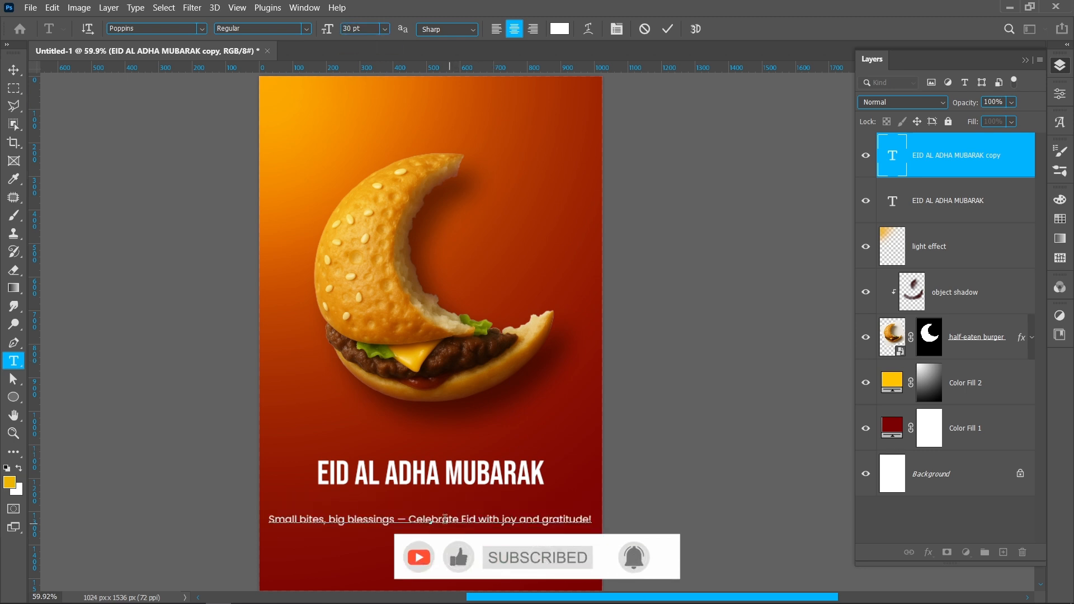
Step: Remove the dash from the tagline and break it into two lines, starting the second line at "Celebrate"
{"action": "left_click", "coordinate": [407, 518]}
{"action": "key", "text": "BackSpace"}
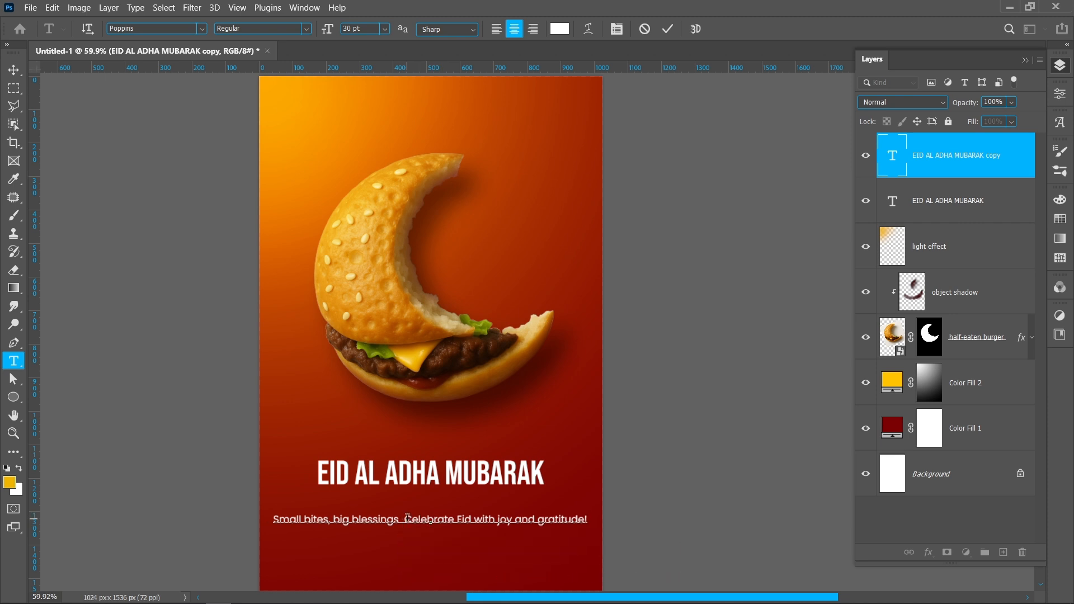
{"action": "key", "text": "BackSpace"}
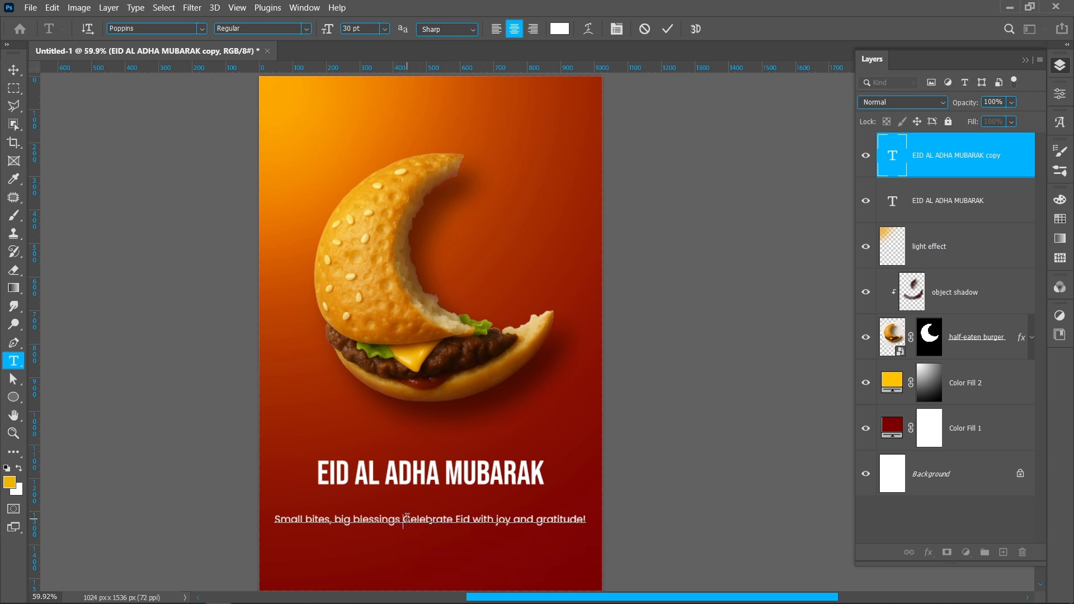
{"action": "key", "text": "Return"}
{"action": "key", "text": "ctrl"}
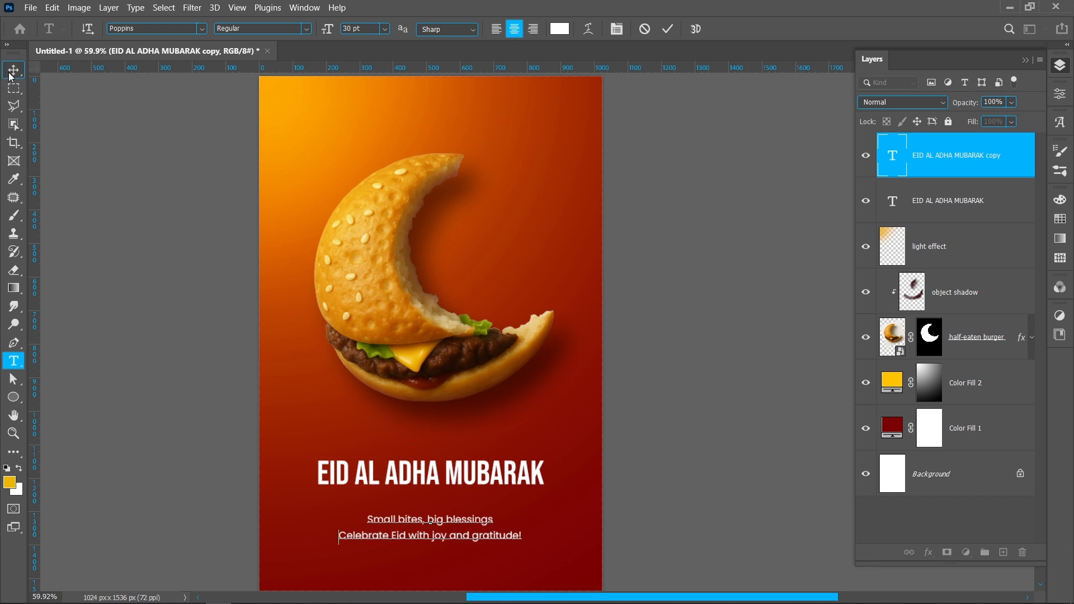
{"action": "key", "text": "ctrl+Return"}
Step: Set the tagline's leading to 41 pt, move it up closer beneath the title and centre it horizontally
{"action": "left_click", "coordinate": [1060, 94]}
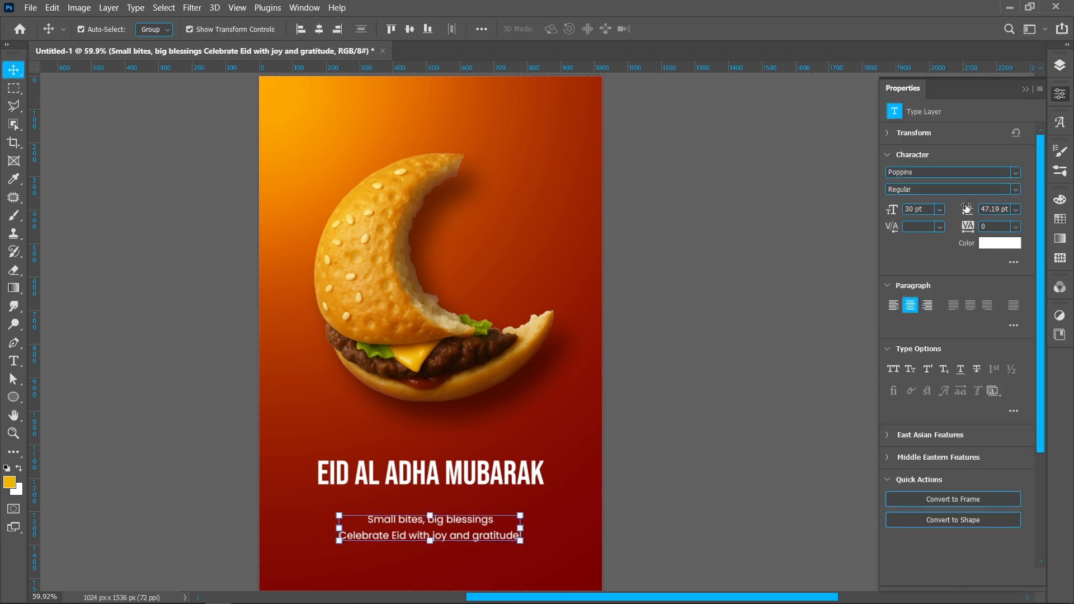
{"action": "left_click_drag", "start_coordinate": [967, 209], "coordinate": [960, 209]}
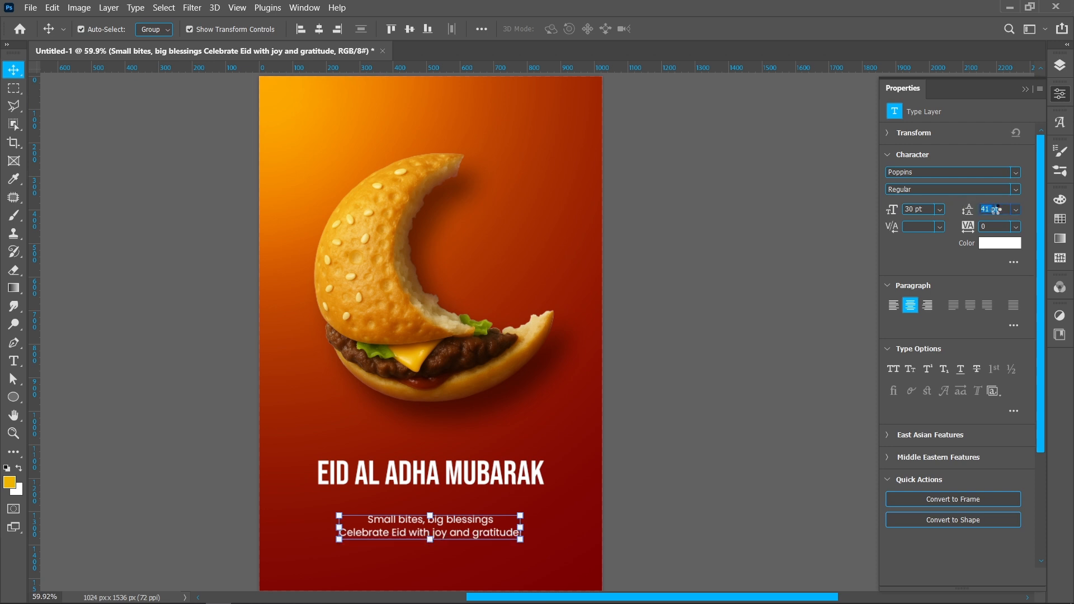
{"action": "left_click_drag", "start_coordinate": [457, 521], "coordinate": [457, 501]}
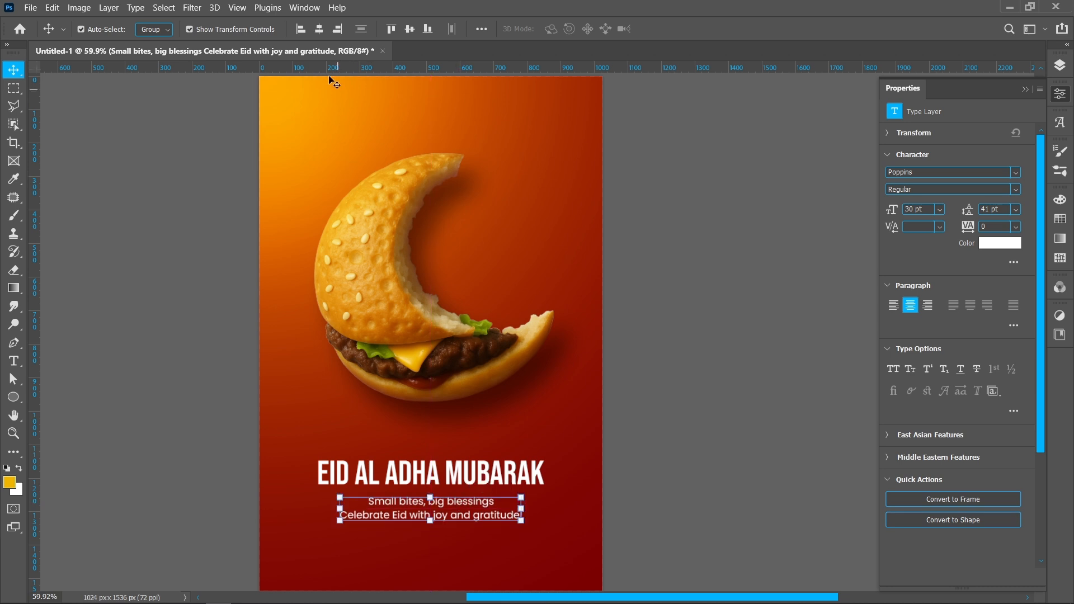
{"action": "left_click", "coordinate": [318, 30]}
{"action": "left_click", "coordinate": [672, 453]}
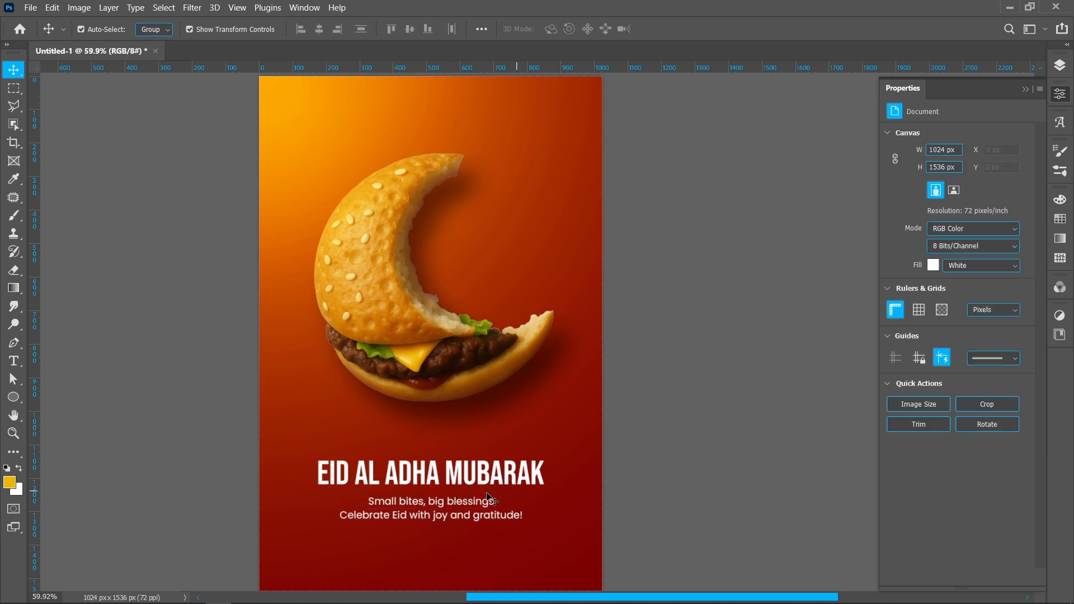
Step: Place a duplicate of the title near the poster's lower edge and replace its text with "LOGO HERE"
{"action": "left_click_drag", "start_coordinate": [455, 474], "coordinate": [457, 566]}
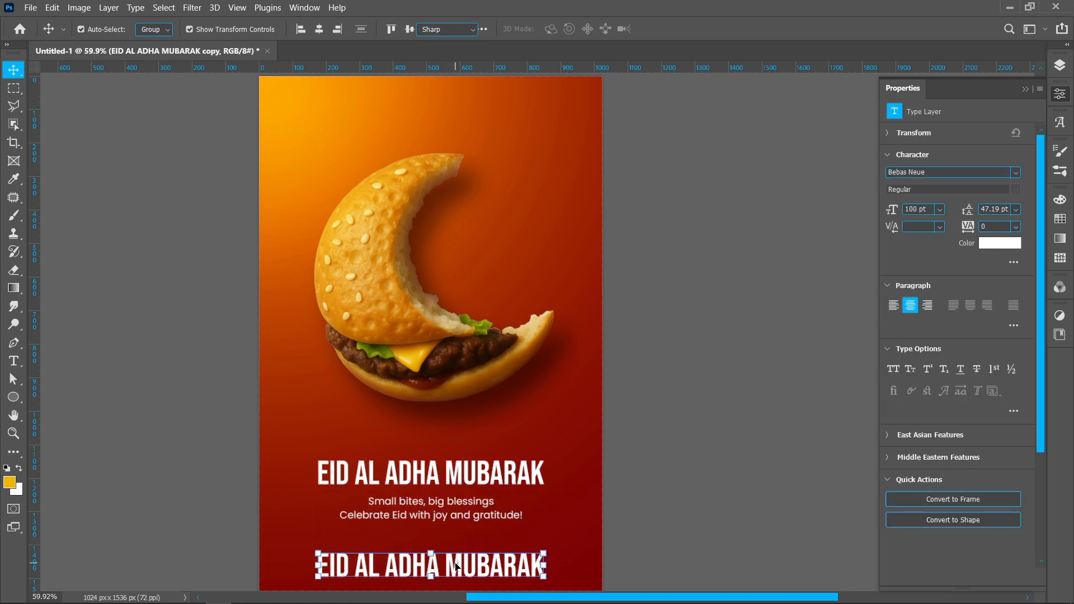
{"action": "double_click", "coordinate": [456, 566]}
{"action": "type", "text": "LOGO HERE"}
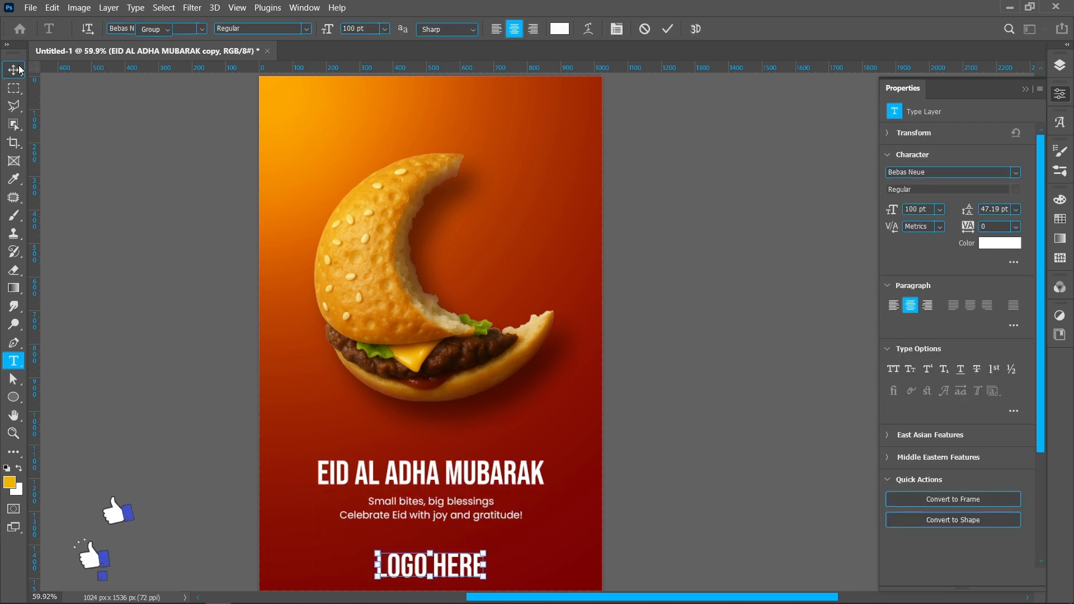
{"action": "key", "text": "ctrl+Return"}
Step: Scale the "LOGO HERE" text down to 31.03% and centre it horizontally on the canvas
{"action": "key", "text": "ctrl+t"}
{"action": "left_click_drag", "start_coordinate": [485, 566], "coordinate": [409, 568]}
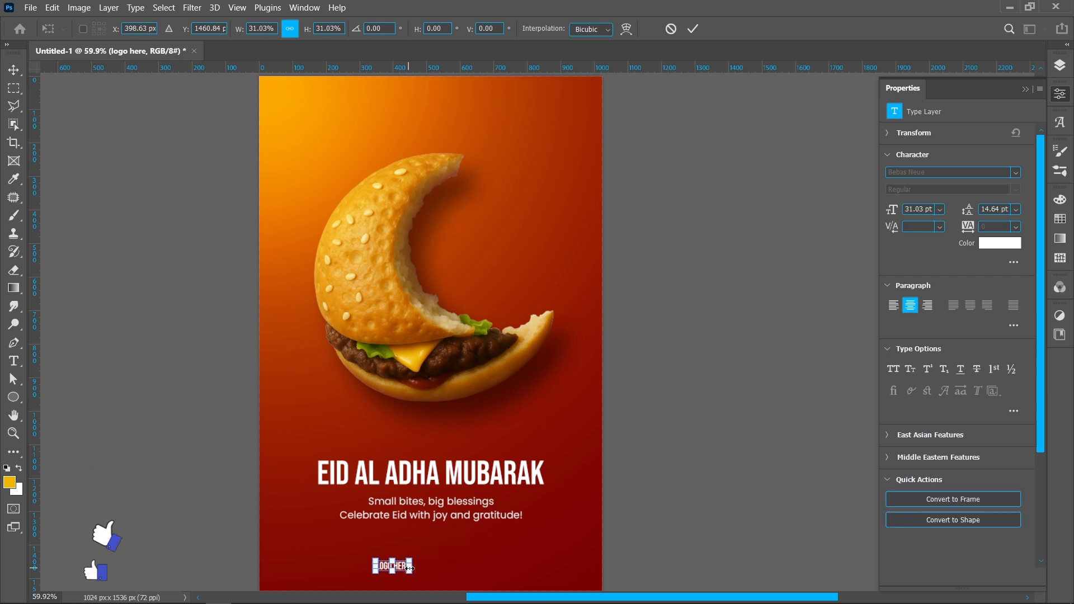
{"action": "key", "text": "Return"}
{"action": "left_click", "coordinate": [319, 29]}
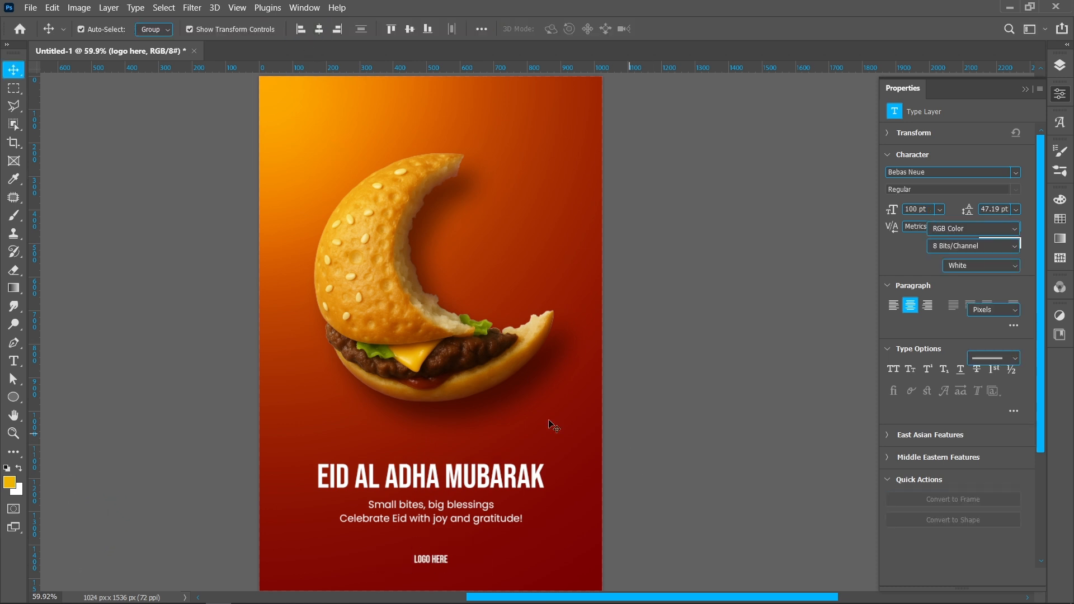
{"action": "left_click", "coordinate": [72, 406]}
Step: Draw a yellow circle about 752 px in diameter and position it over the burger at about X 136 px, Y 250 px
{"action": "left_click", "coordinate": [13, 399]}
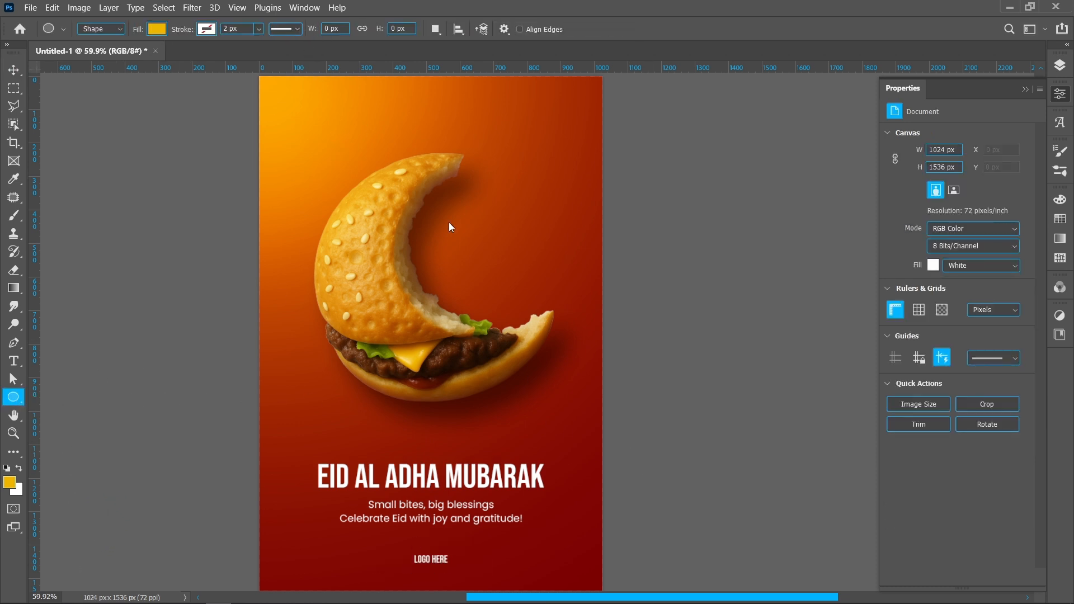
{"action": "left_click", "coordinate": [1060, 65]}
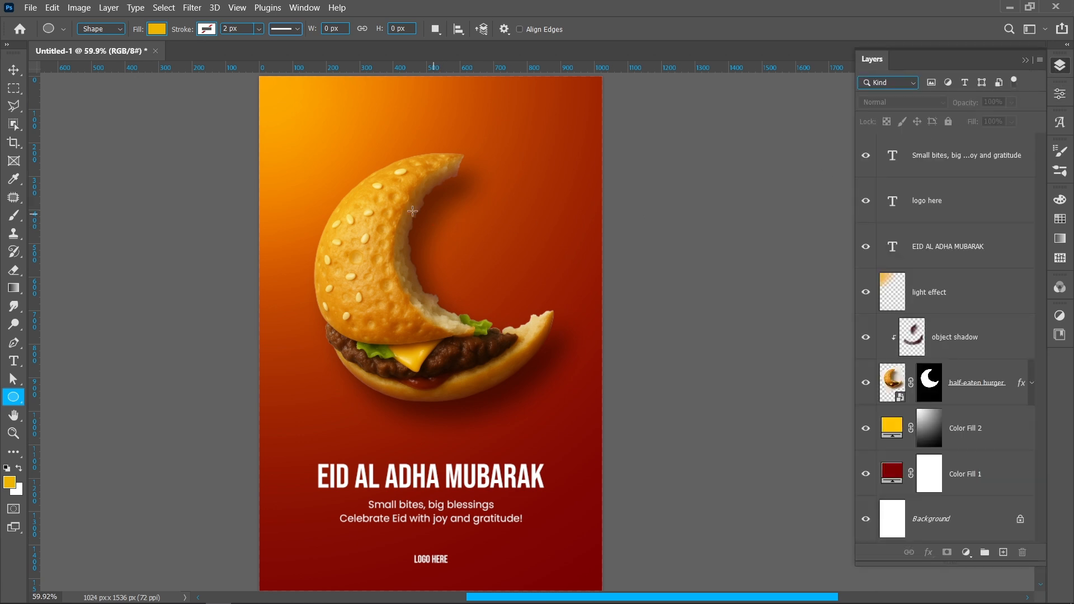
{"action": "left_click_drag", "start_coordinate": [330, 132], "coordinate": [583, 384]}
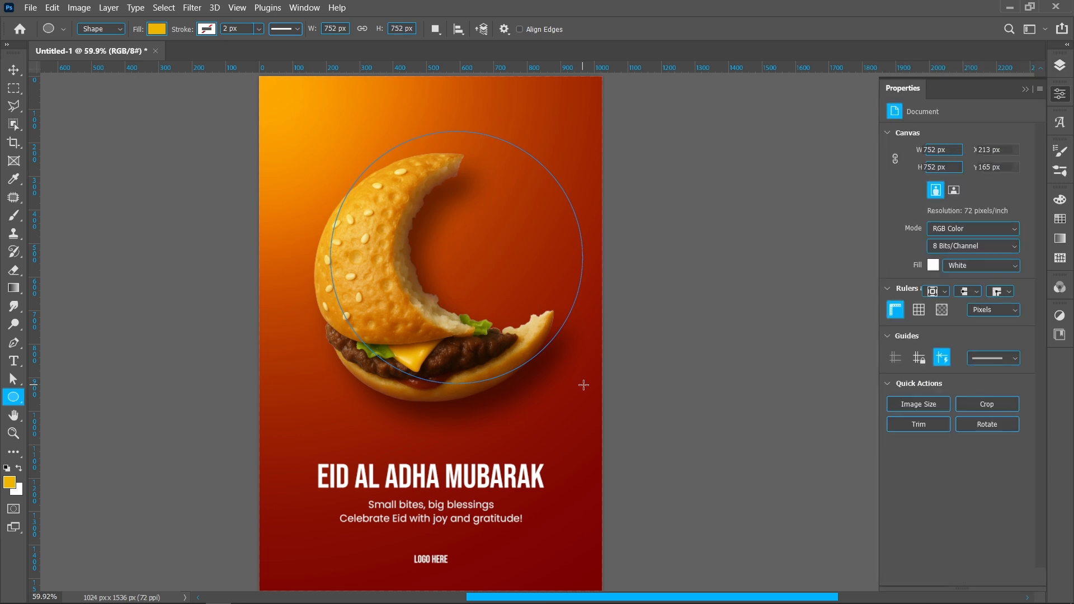
{"action": "left_click", "coordinate": [12, 71]}
{"action": "left_click_drag", "start_coordinate": [466, 265], "coordinate": [440, 295]}
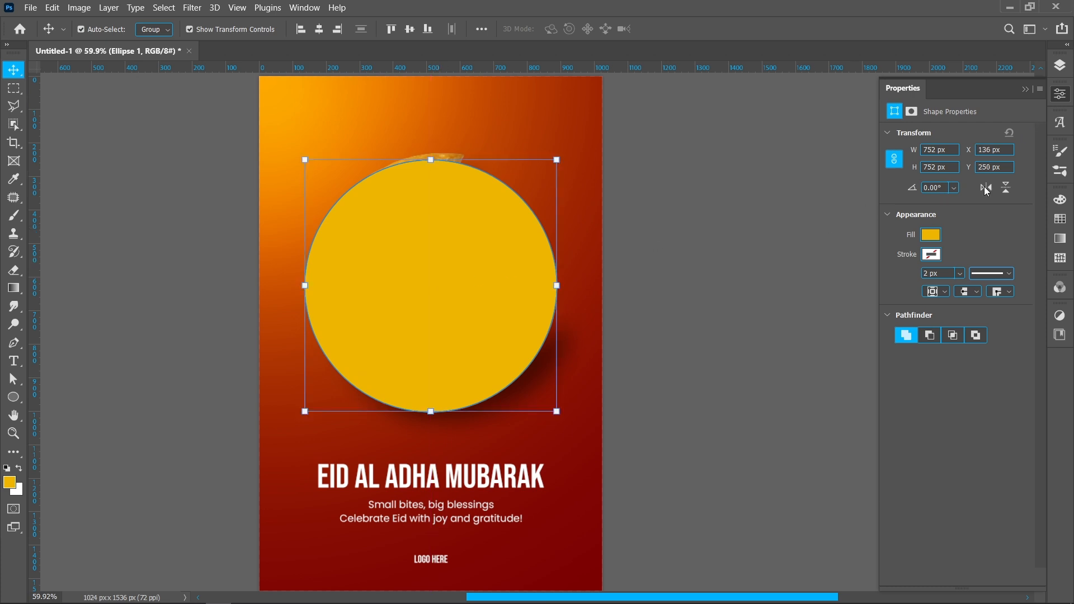
Step: Remove the circle's fill and give it a white 6 px stroke
{"action": "left_click", "coordinate": [930, 241]}
{"action": "left_click", "coordinate": [890, 262]}
{"action": "left_click", "coordinate": [963, 232]}
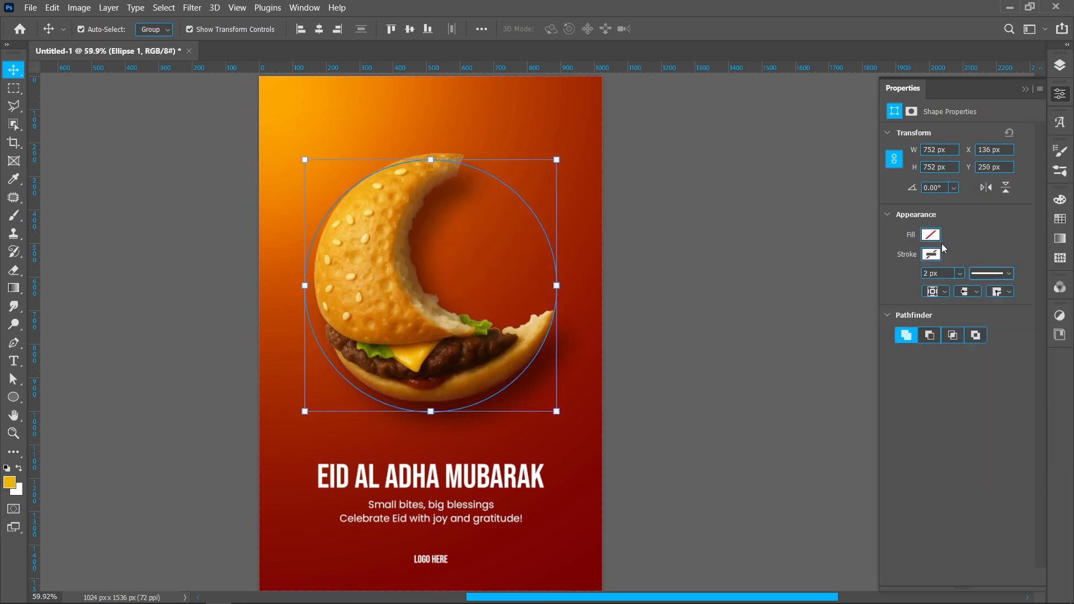
{"action": "left_click", "coordinate": [932, 256]}
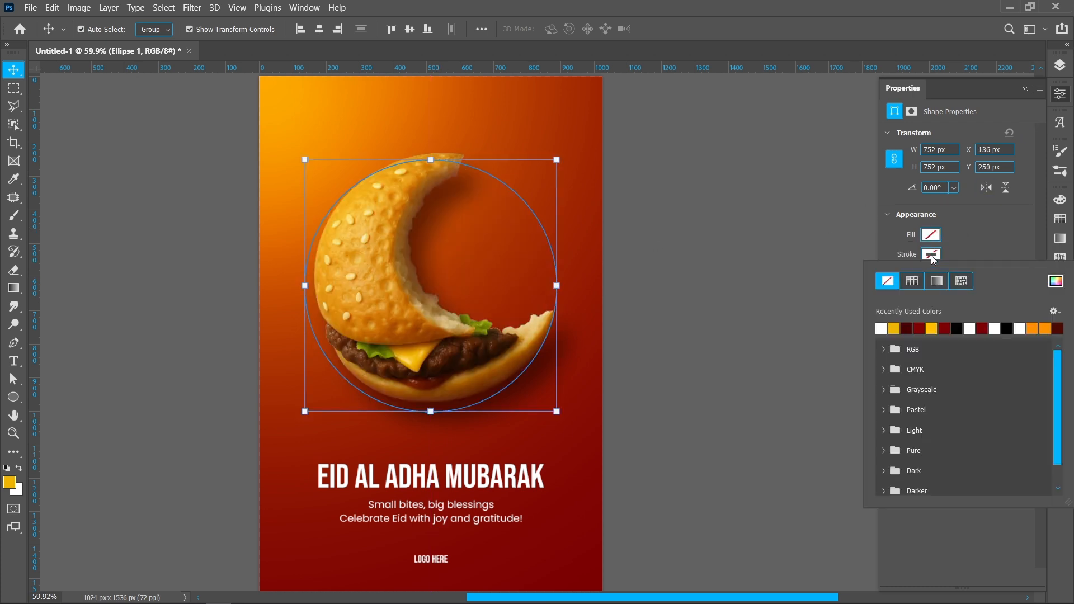
{"action": "left_click", "coordinate": [882, 329]}
{"action": "left_click", "coordinate": [959, 258]}
{"action": "key", "text": "Return"}
Step: Stretch the circle to about 803.59 × 799.62 px and nudge it into place so it surrounds the burger
{"action": "left_click_drag", "start_coordinate": [546, 233], "coordinate": [546, 222]}
{"action": "mouse_move", "coordinate": [455, 407]}
{"action": "left_mouse_down"}
{"action": "mouse_move", "coordinate": [443, 464]}
{"action": "mouse_move", "coordinate": [440, 414]}
{"action": "left_mouse_up"}
{"action": "left_click_drag", "start_coordinate": [558, 279], "coordinate": [574, 280]}
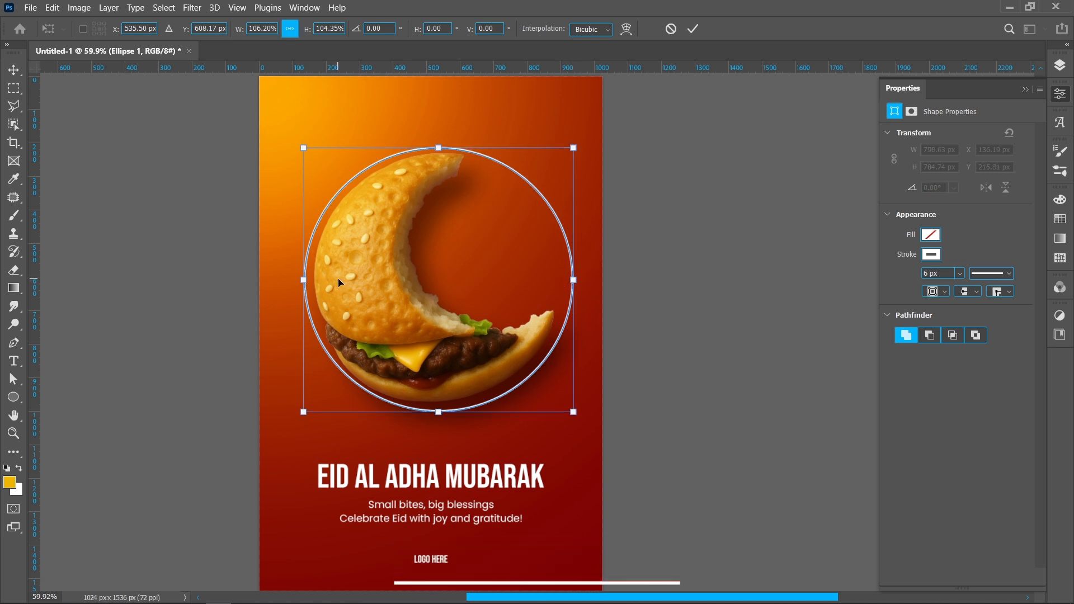
{"action": "left_click_drag", "start_coordinate": [300, 280], "coordinate": [294, 280]}
{"action": "left_click_drag", "start_coordinate": [440, 148], "coordinate": [442, 144]}
{"action": "key", "text": "Down"}
{"action": "key", "text": "Down"}
{"action": "key", "text": "Down"}
{"action": "key", "text": "Left"}
{"action": "key", "text": "Left"}
{"action": "key", "text": "Left"}
{"action": "key", "text": "Left"}
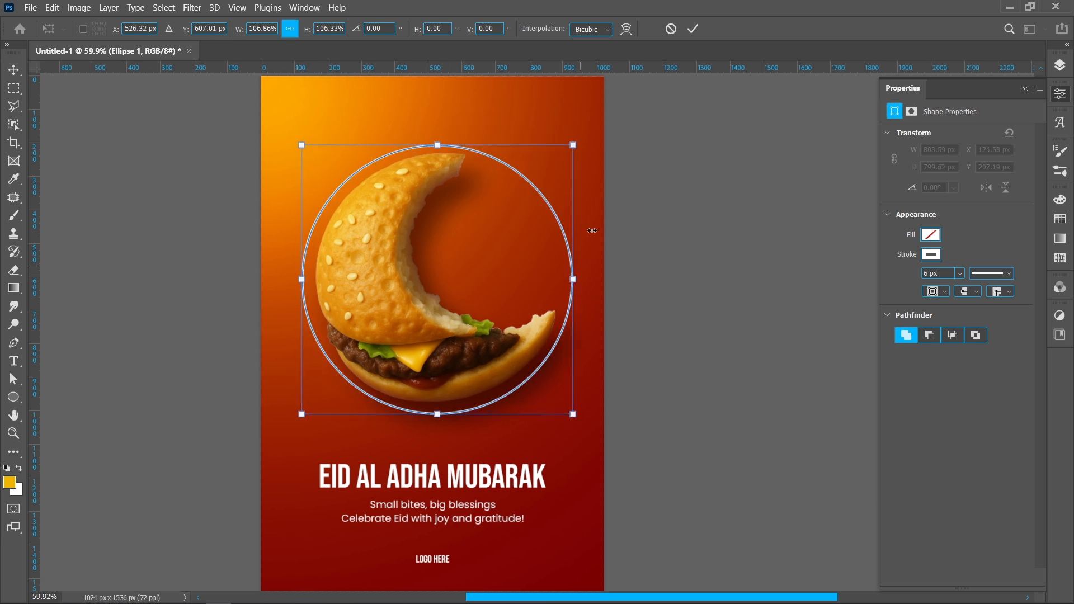
{"action": "left_click", "coordinate": [694, 28]}
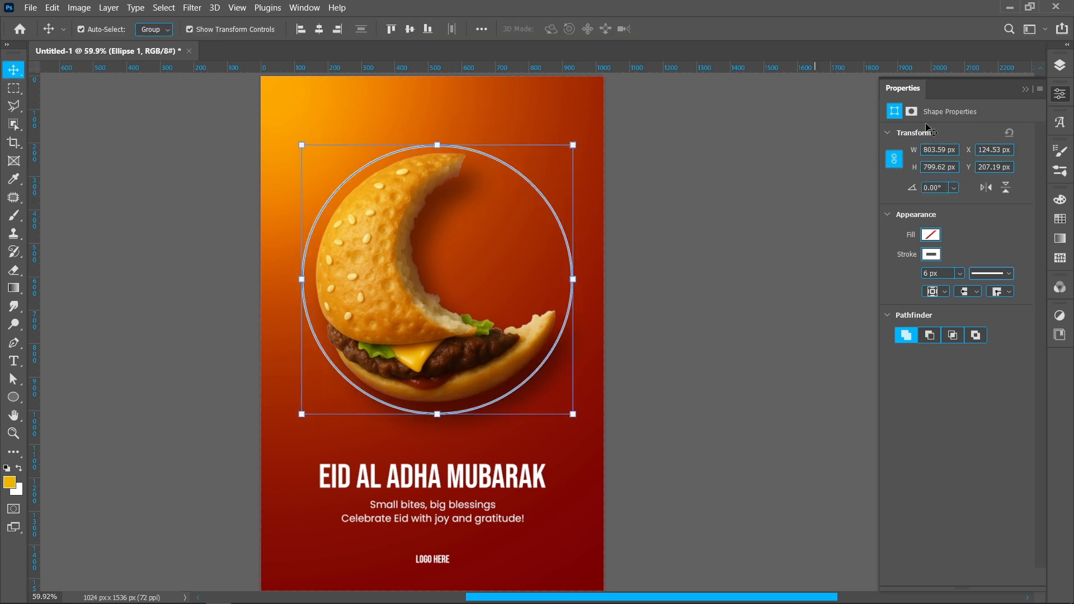
Step: Remove the stroke from the circle's shape properties
{"action": "left_click", "coordinate": [1060, 66]}
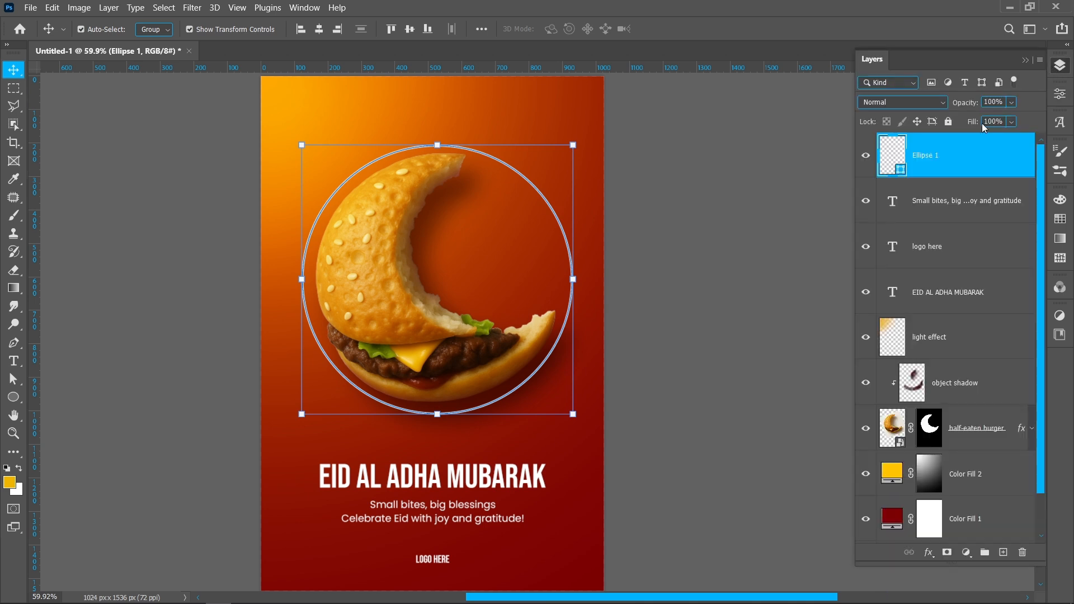
{"action": "left_click", "coordinate": [1060, 95]}
{"action": "left_click", "coordinate": [930, 255]}
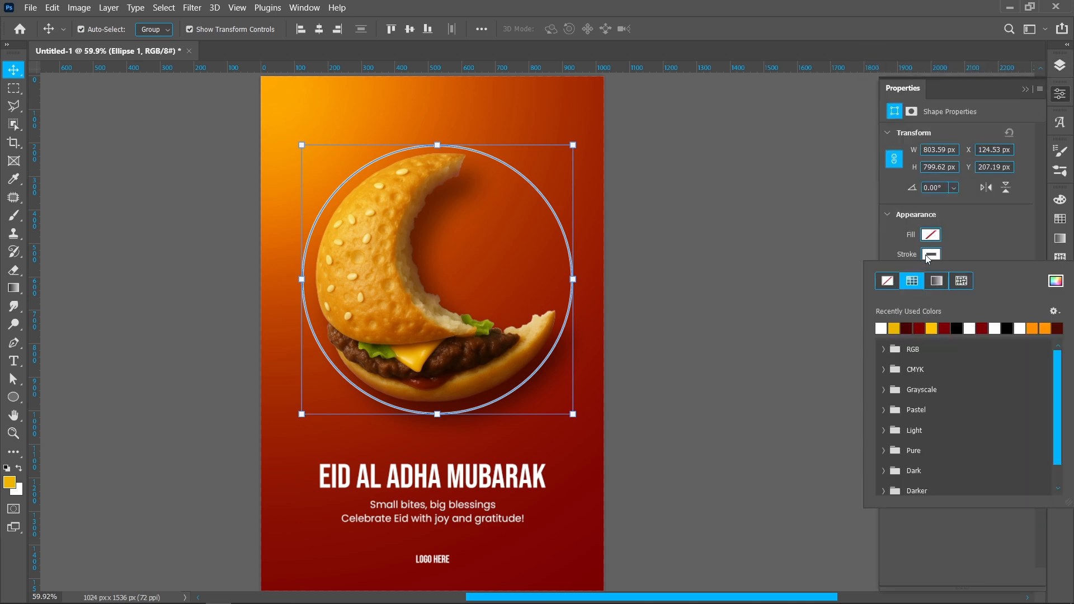
{"action": "left_click", "coordinate": [888, 283]}
{"action": "left_click", "coordinate": [980, 240]}
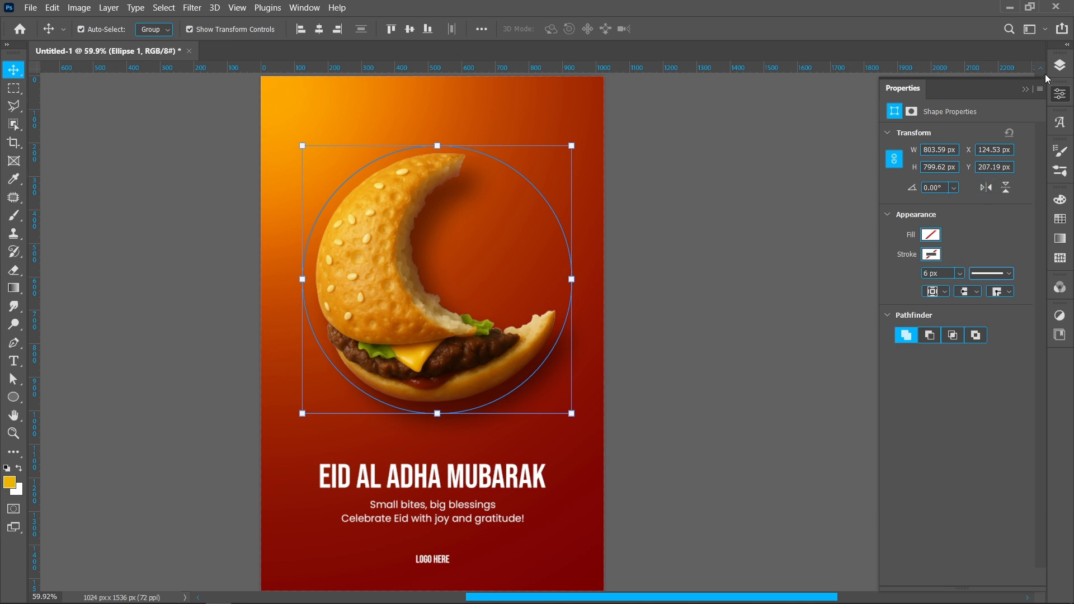
Step: Add a white 6 px outside Stroke layer style to the circle layer and collapse its effects list
{"action": "left_click", "coordinate": [1059, 66]}
{"action": "double_click", "coordinate": [985, 163]}
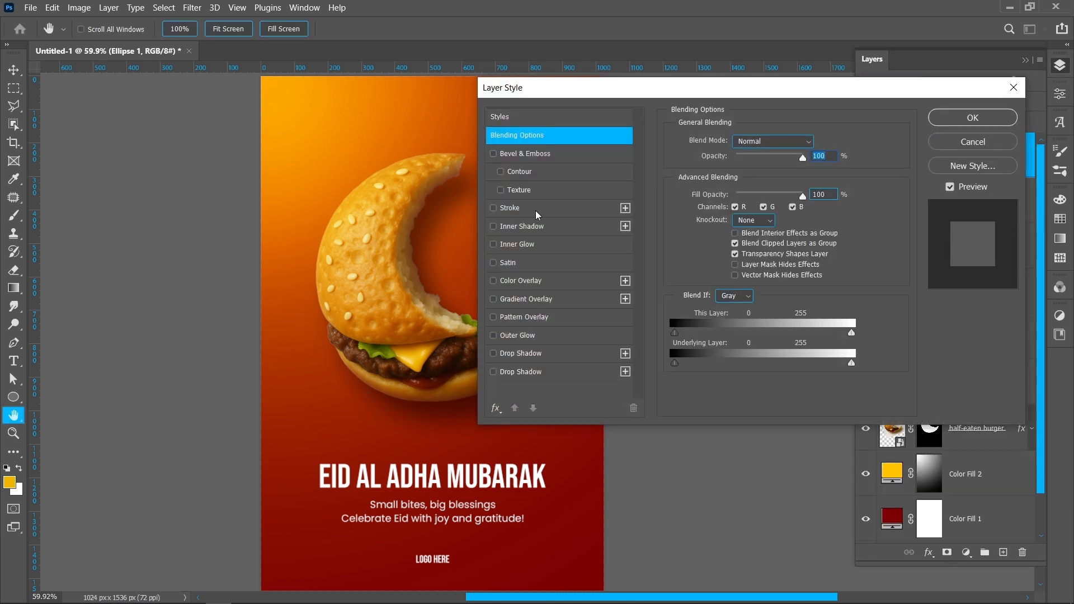
{"action": "left_click", "coordinate": [535, 211]}
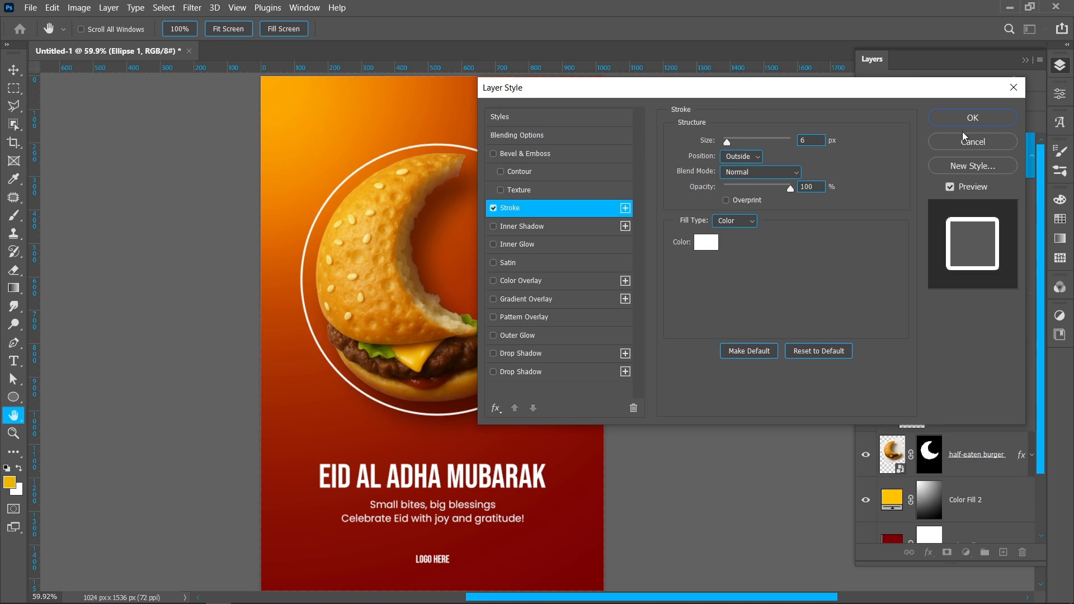
{"action": "left_click", "coordinate": [975, 120]}
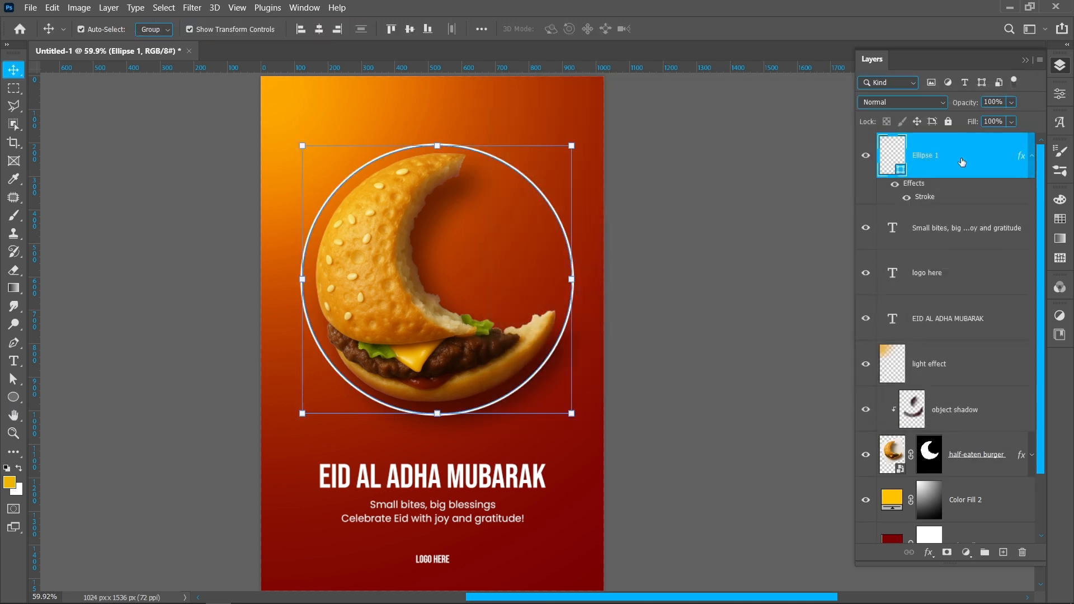
{"action": "left_click", "coordinate": [1033, 160]}
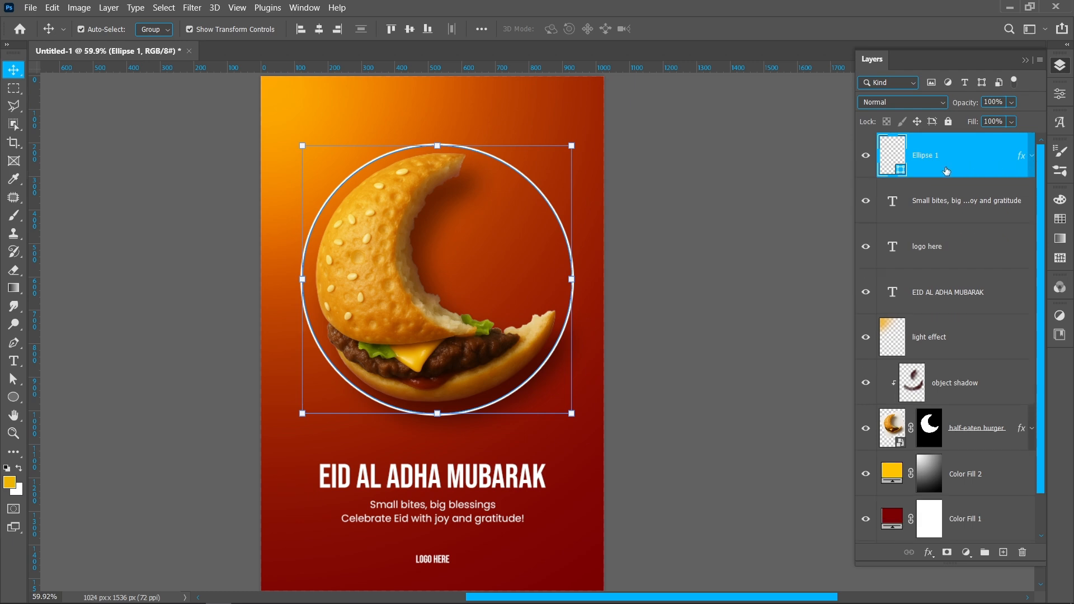
Step: Rasterize the circle layer and set its fill opacity to 0% so only the stroke effect shows
{"action": "key", "text": "e"}
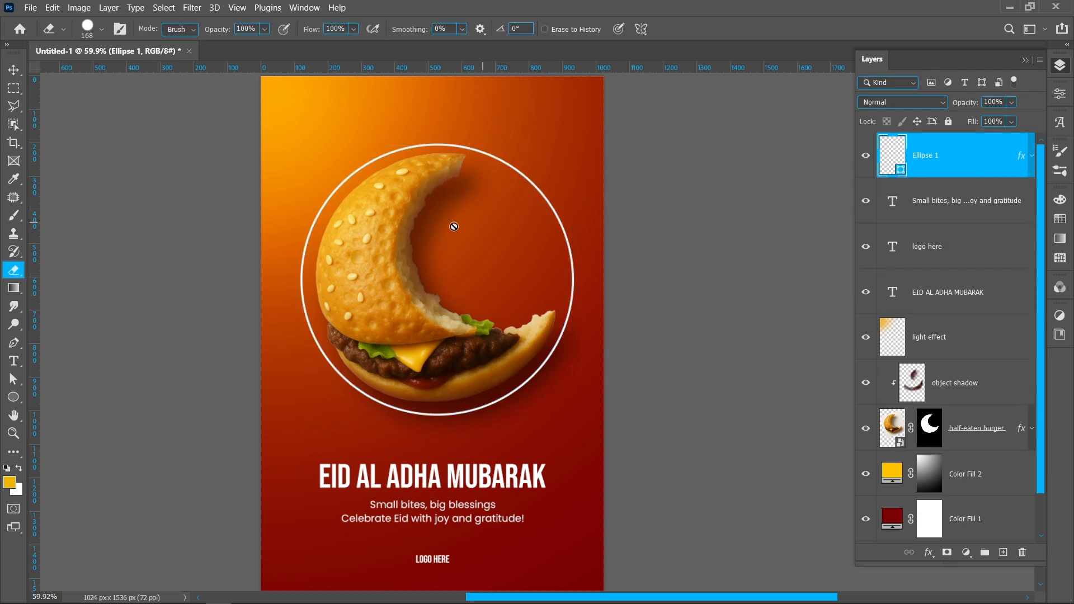
{"action": "right_click", "coordinate": [933, 158]}
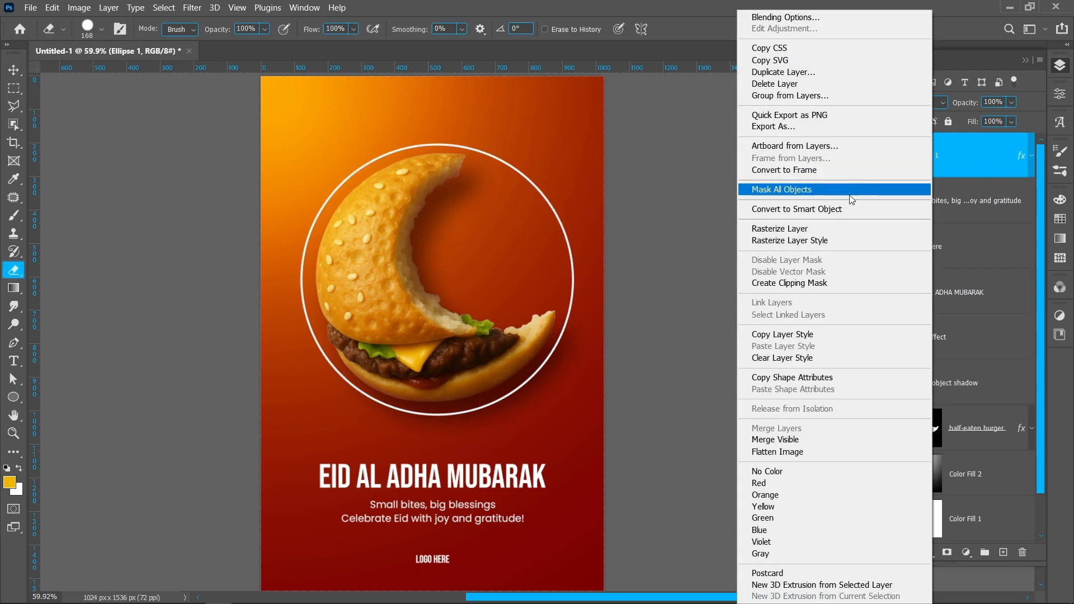
{"action": "left_click", "coordinate": [830, 228]}
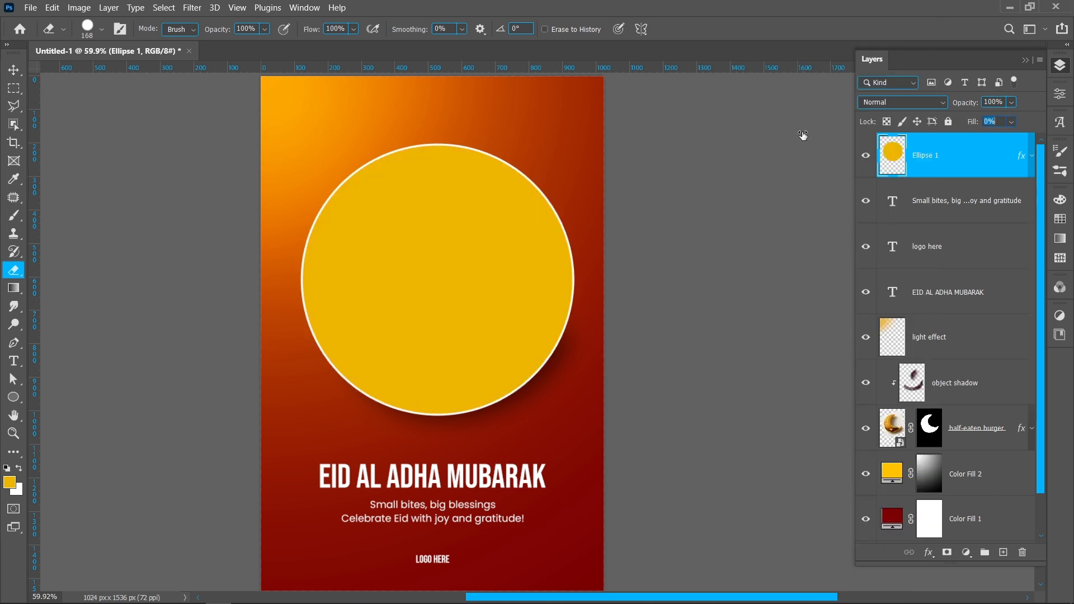
{"action": "left_click_drag", "start_coordinate": [972, 126], "coordinate": [786, 135]}
Step: Cut the ring into a crescent outline with a 528 px eraser over the bitten area, and rotate it by -7.94°
{"action": "left_click_drag", "start_coordinate": [487, 238], "coordinate": [523, 239]}
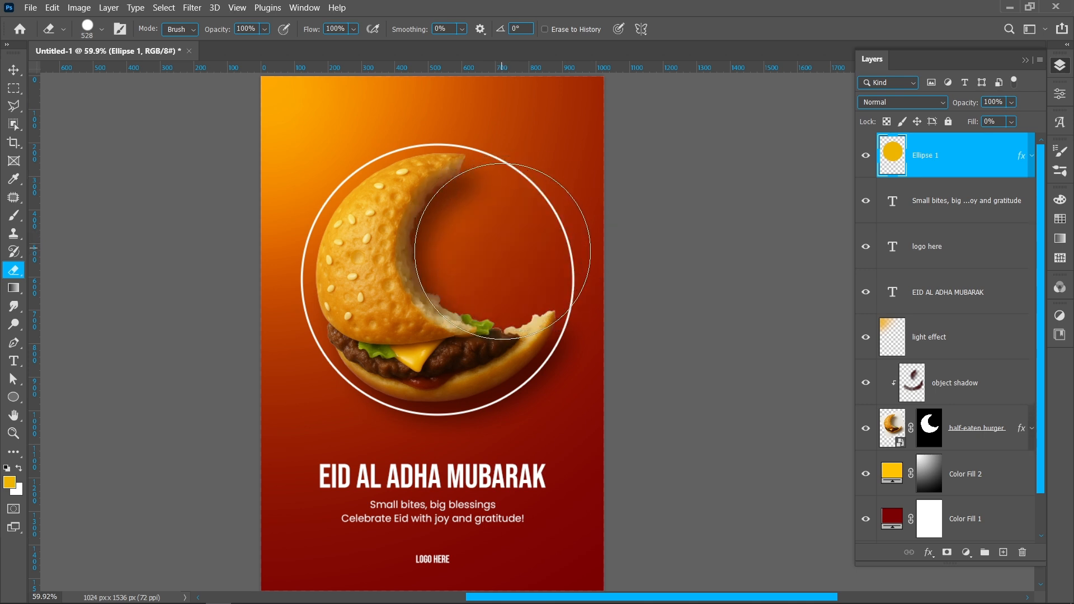
{"action": "left_click", "coordinate": [508, 255]}
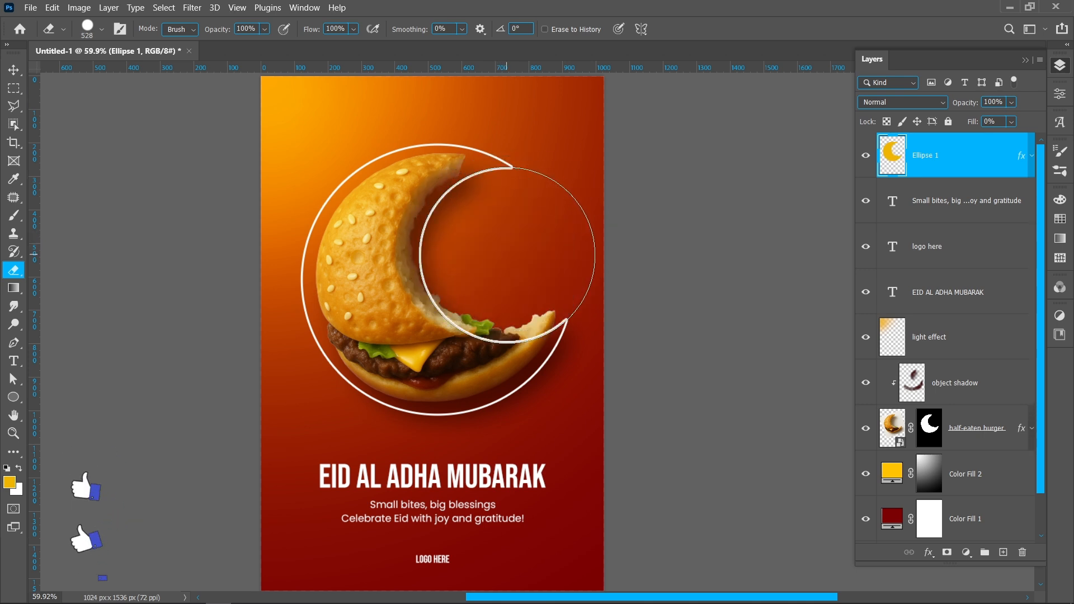
{"action": "key", "text": "v"}
{"action": "left_click_drag", "start_coordinate": [579, 159], "coordinate": [576, 106]}
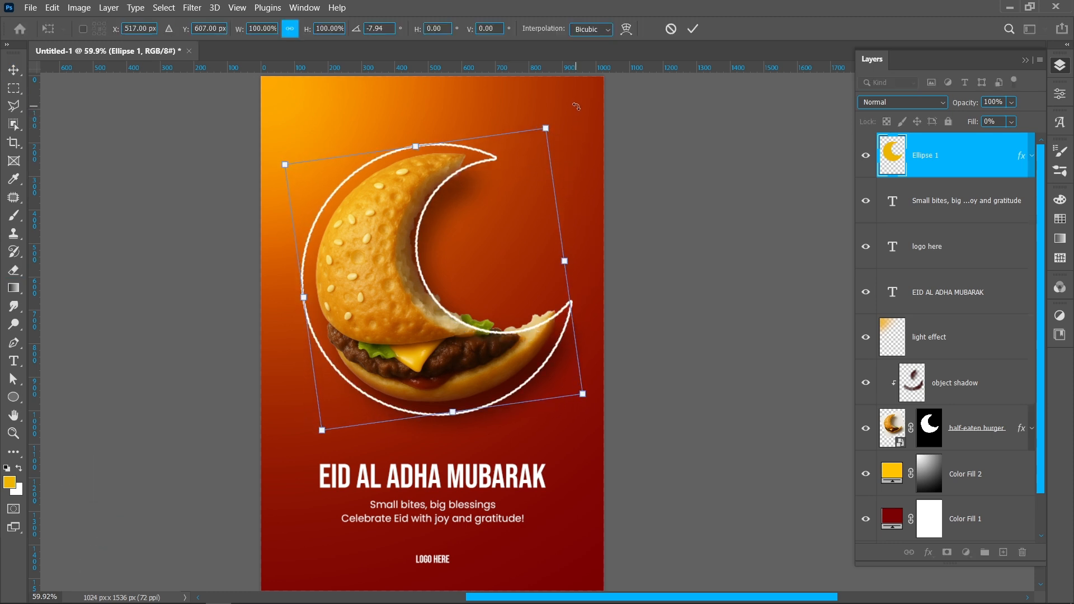
{"action": "left_click", "coordinate": [693, 29]}
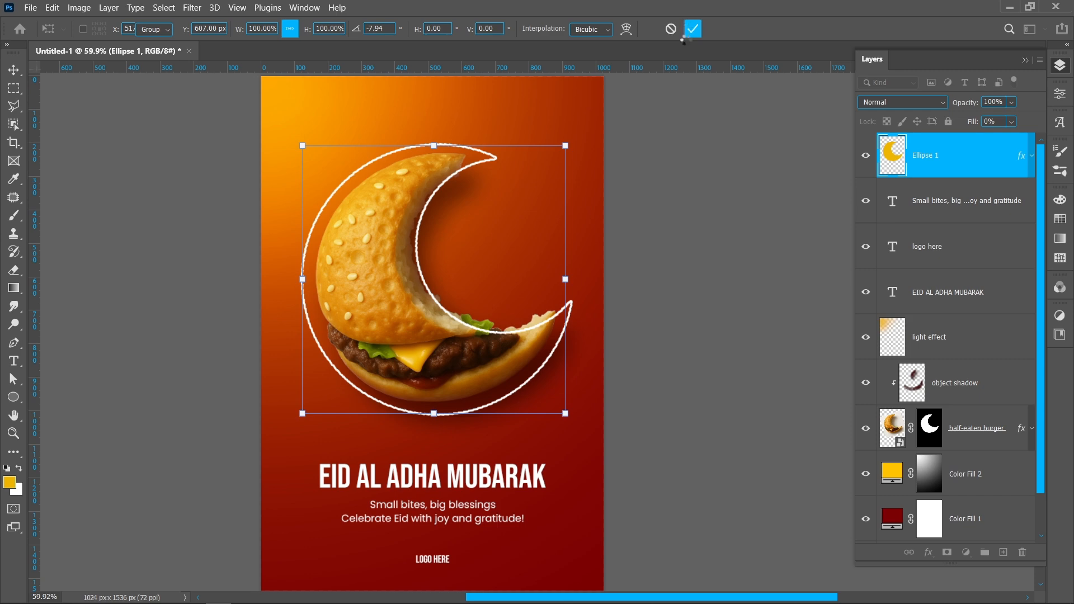
Step: Convert the crescent outline layer to a smart object and mask it with the inverted selection of the burger's layer mask
{"action": "right_click", "coordinate": [938, 167]}
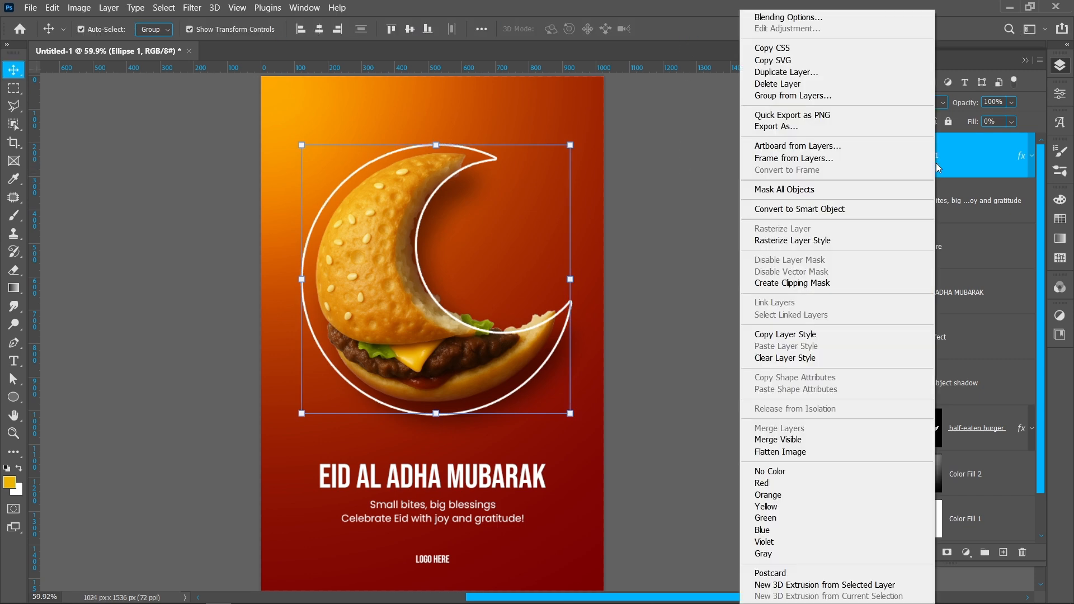
{"action": "left_click", "coordinate": [875, 209]}
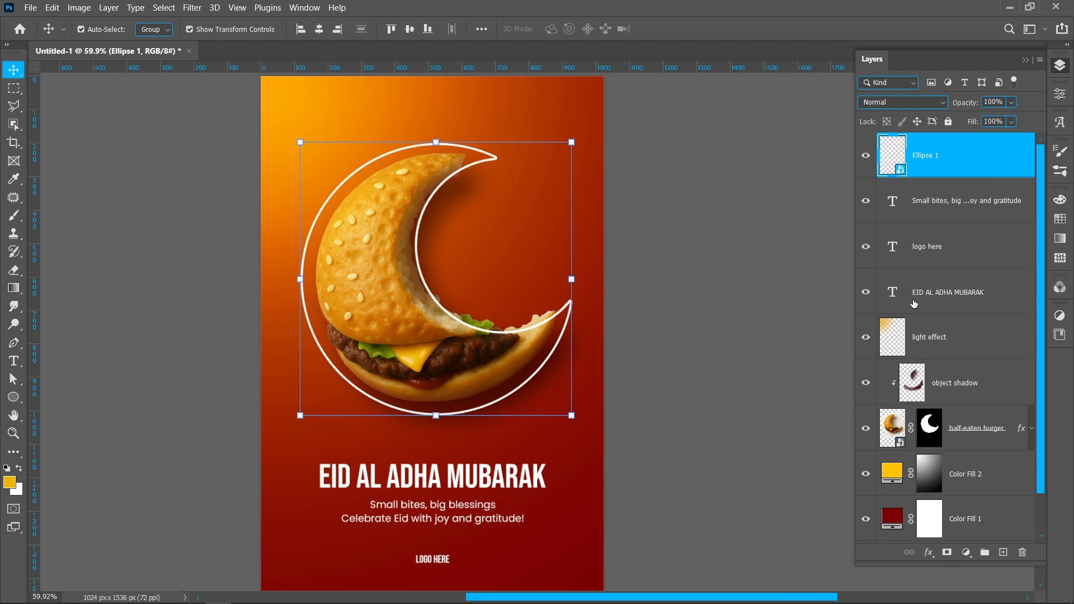
{"action": "left_click", "coordinate": [927, 442], "text": "ctrl"}
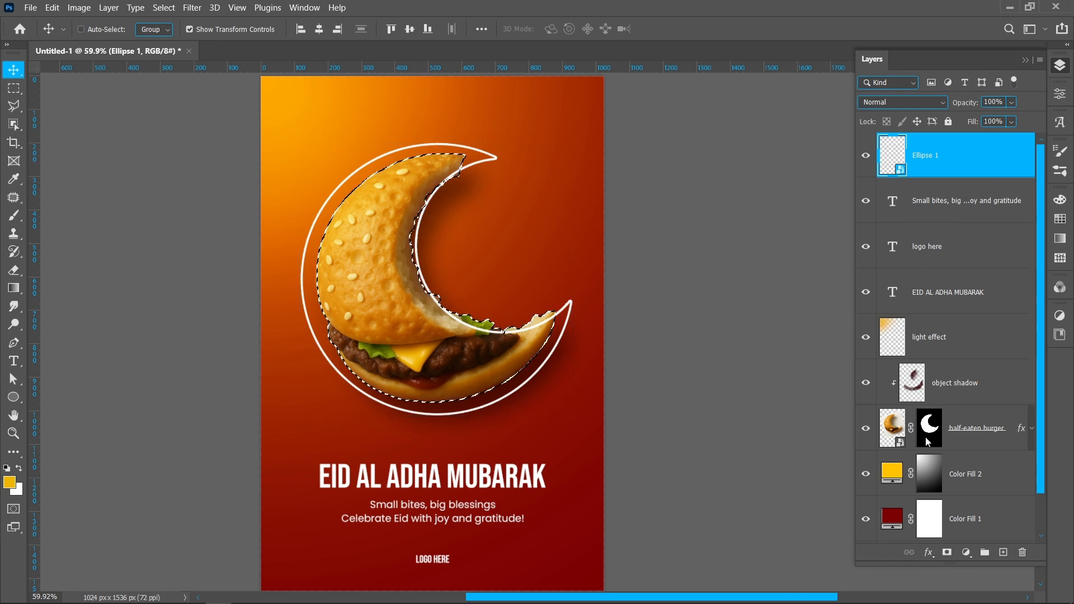
{"action": "left_click", "coordinate": [946, 560]}
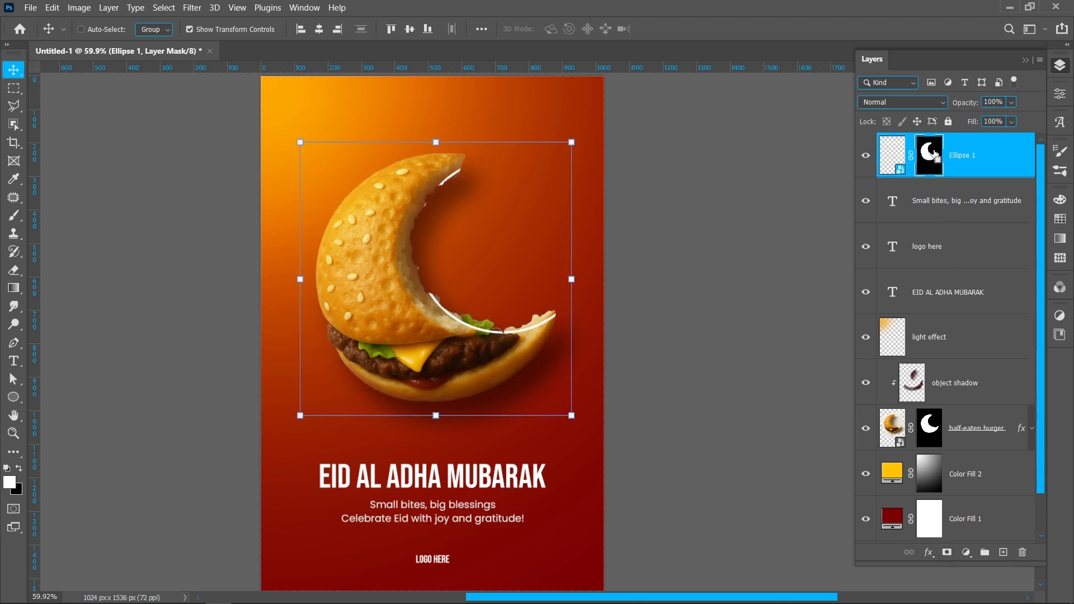
{"action": "key", "text": "ctrl+i"}
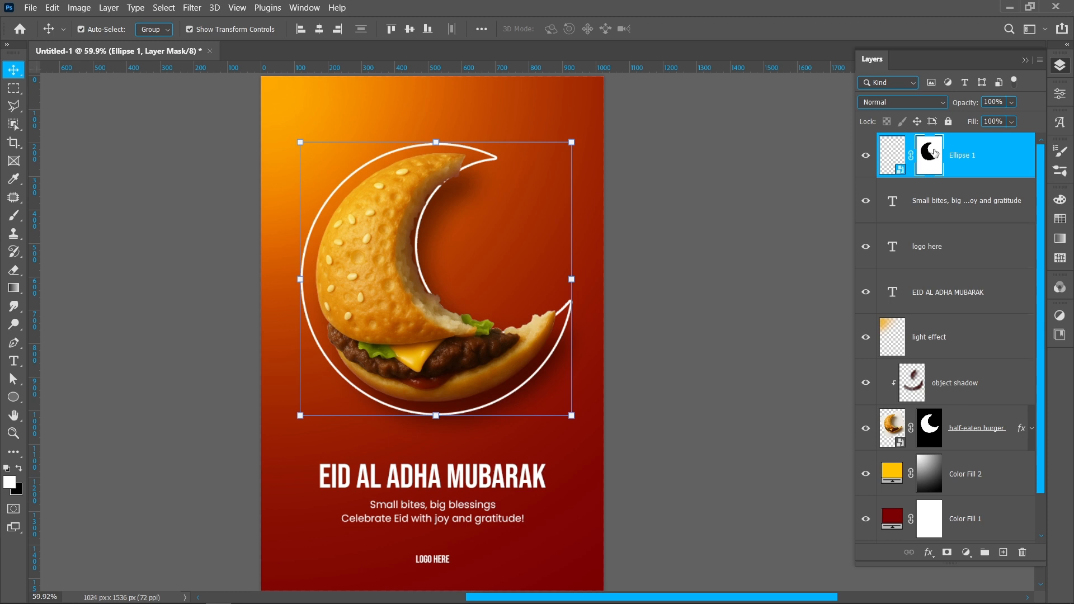
Step: Paint white with a soft brush on the outline's layer mask to restore the line along the burger's bitten inner edge
{"action": "key", "text": "b"}
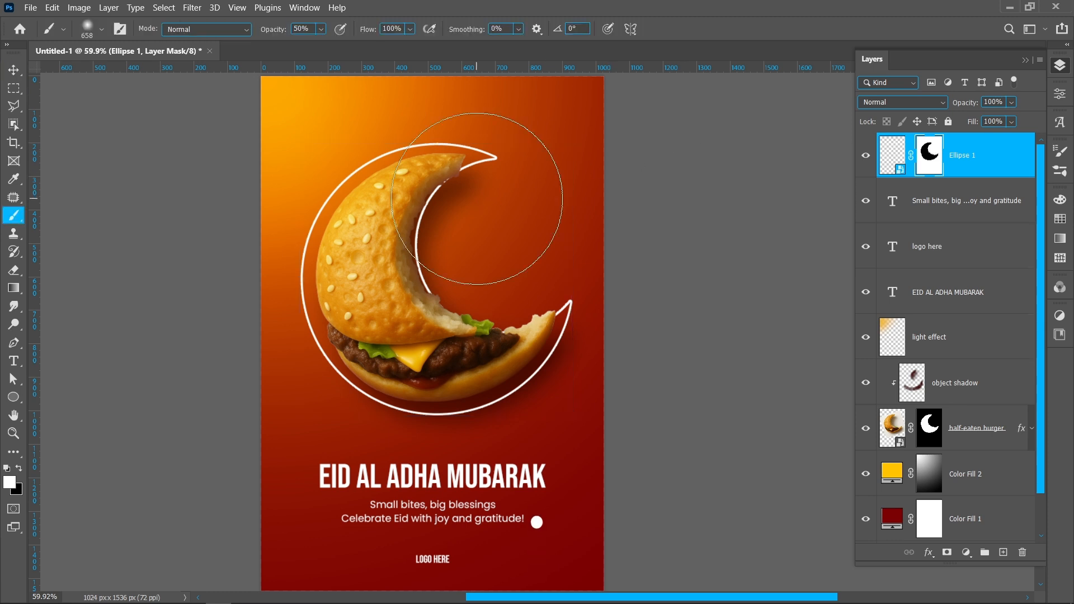
{"action": "key", "text": "0"}
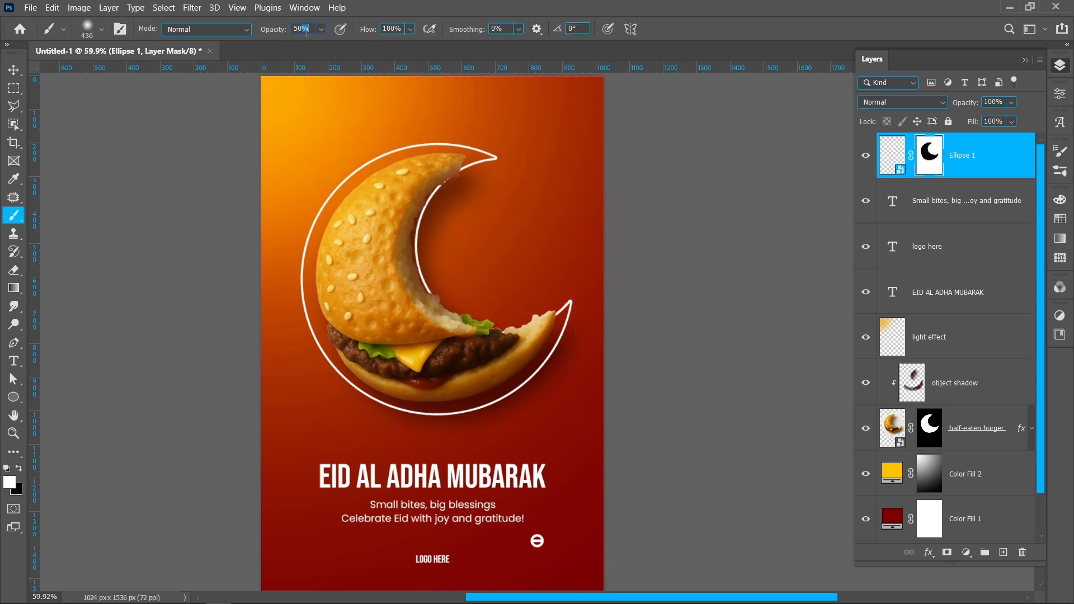
{"action": "mouse_move", "coordinate": [473, 215]}
{"action": "left_mouse_down"}
{"action": "mouse_move", "coordinate": [444, 206]}
{"action": "mouse_move", "coordinate": [465, 337]}
{"action": "mouse_move", "coordinate": [465, 487]}
{"action": "left_mouse_up"}
{"action": "left_click_drag", "start_coordinate": [464, 267], "coordinate": [465, 165]}
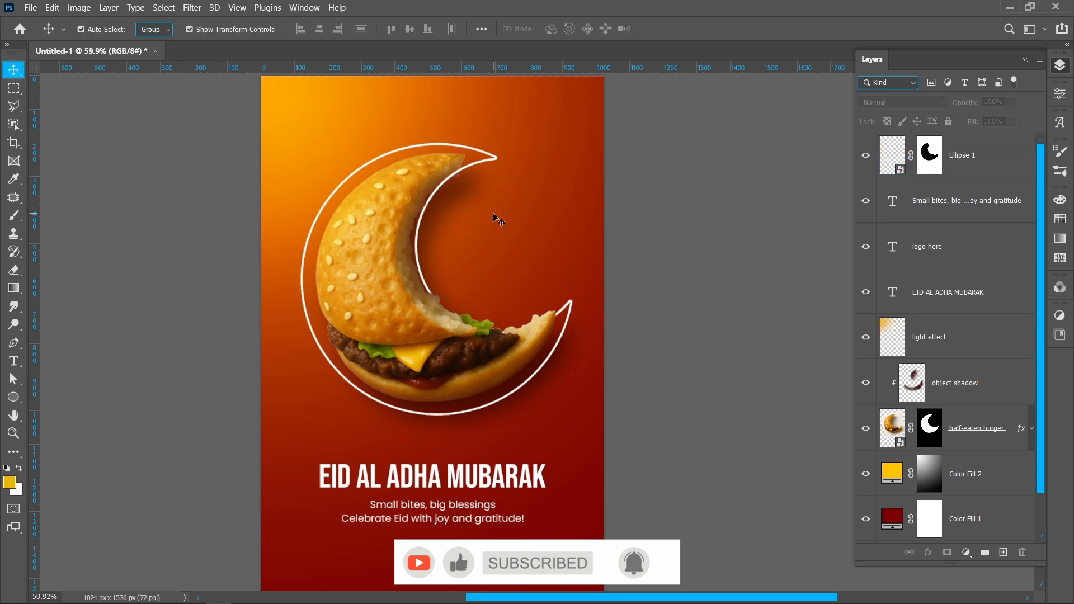
Step: Rename the crescent outline layer as half moon
{"action": "double_click", "coordinate": [963, 155]}
{"action": "type", "text": "ha"}
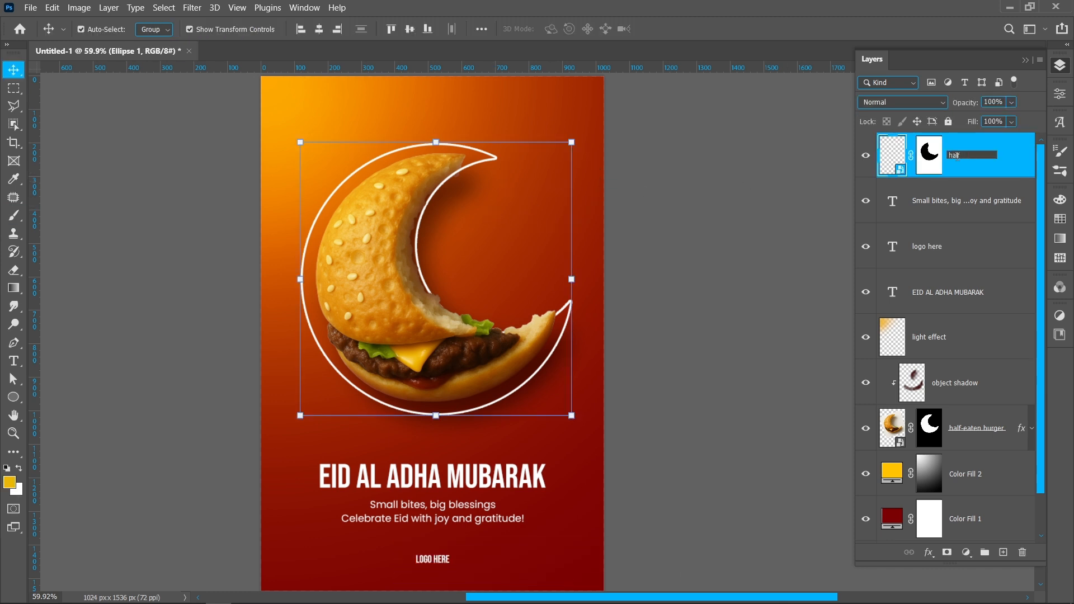
{"action": "type", "text": "lf moon"}
{"action": "key", "text": "Return"}
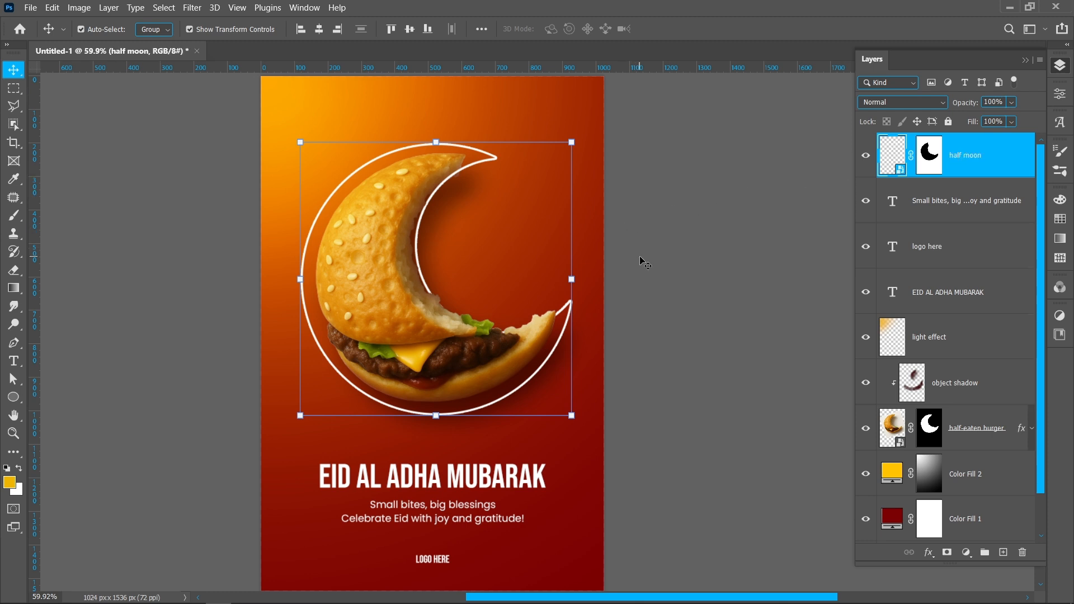
Step: Stamp all visible layers into a new merged layer above the rest and convert it to a smart object
{"action": "key", "text": "ctrl+shift+alt+e"}
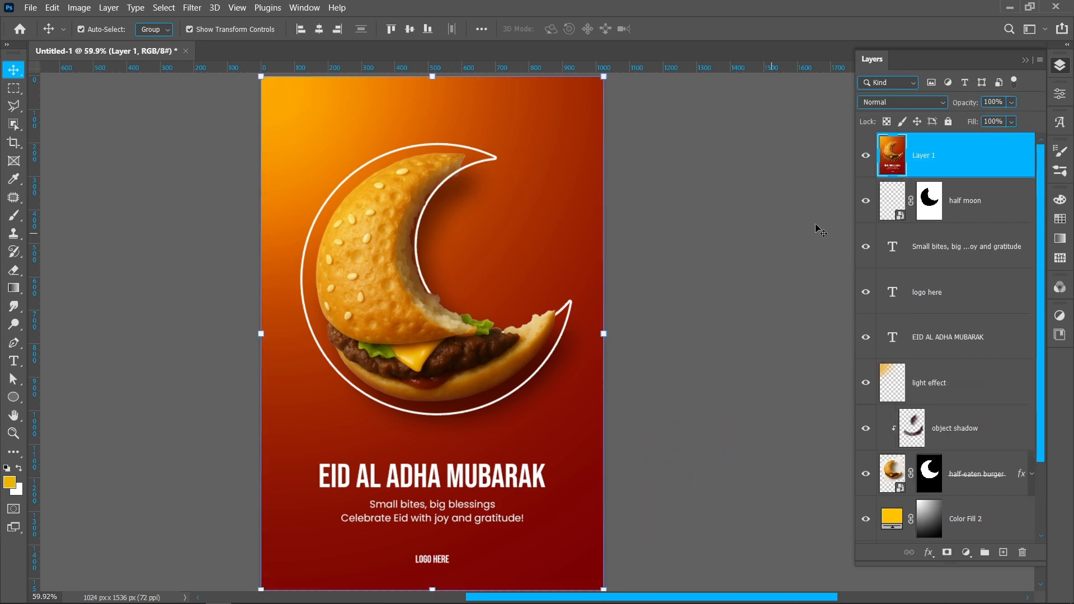
{"action": "right_click", "coordinate": [947, 165]}
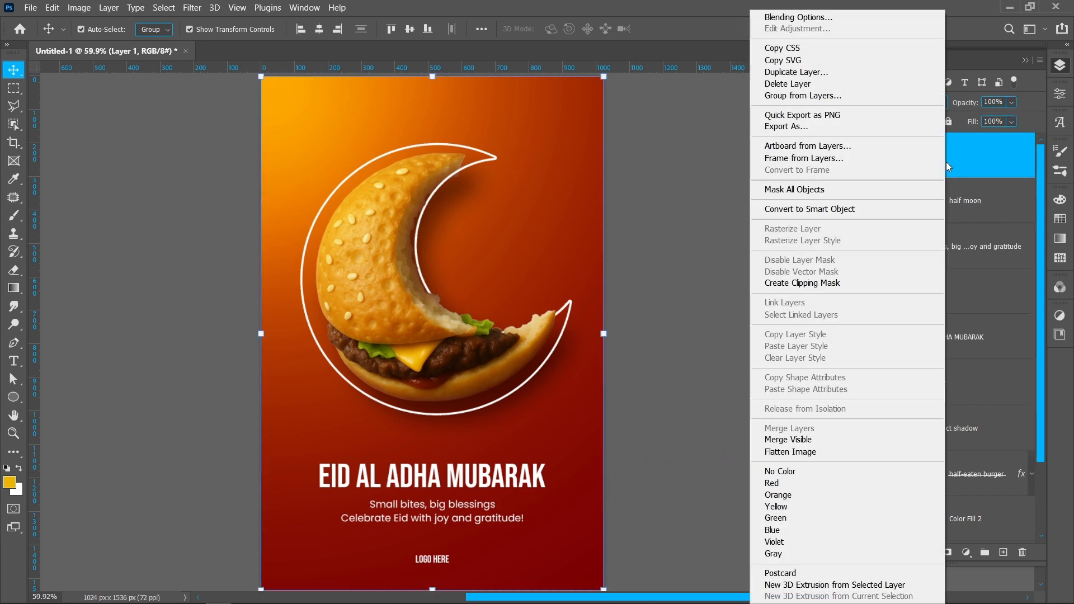
{"action": "left_click", "coordinate": [892, 204]}
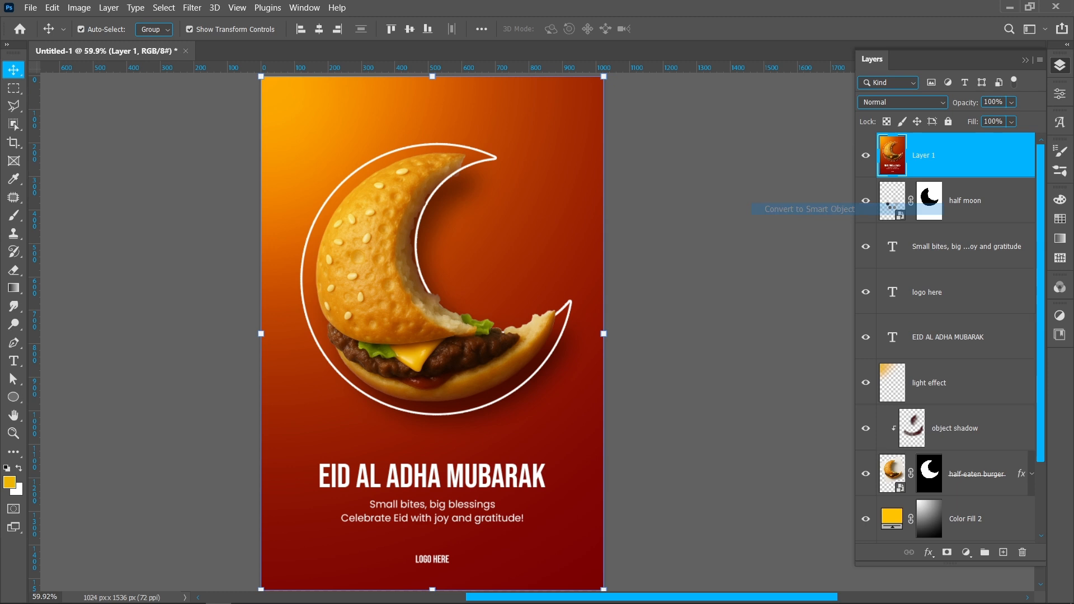
Step: Start a Camera Raw Filter on the merged layer with Exposure +0.10, Contrast +11, Highlights +15, Shadows -14, Whites +12 and Blacks -10
{"action": "left_click", "coordinate": [192, 7]}
{"action": "left_click", "coordinate": [249, 106]}
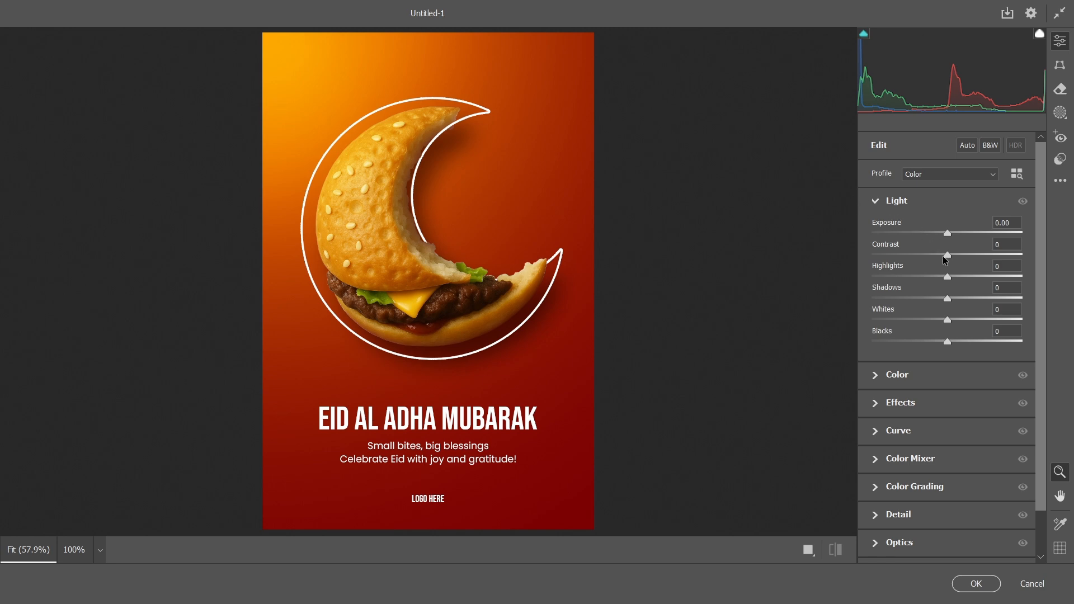
{"action": "left_click_drag", "start_coordinate": [950, 259], "coordinate": [950, 231]}
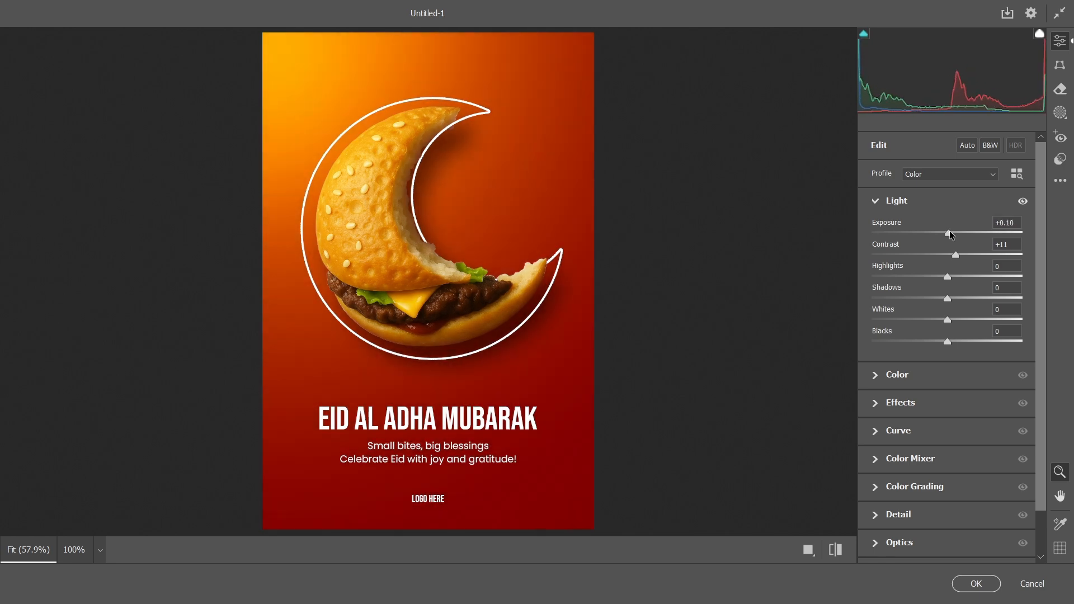
{"action": "left_click_drag", "start_coordinate": [950, 277], "coordinate": [938, 337]}
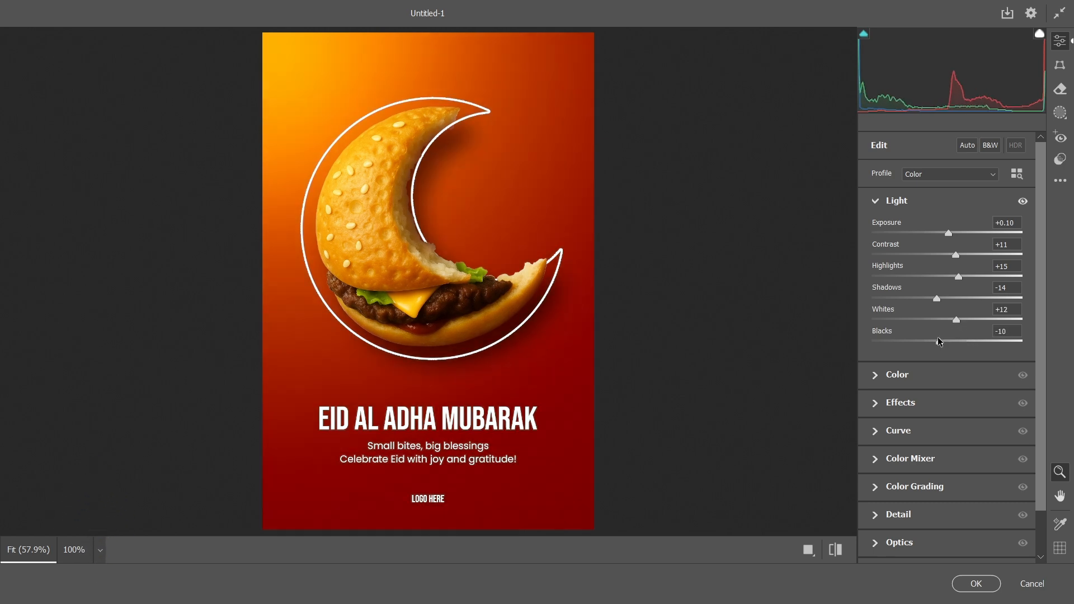
Step: Warm the Camera Raw colour with Temperature +3 and raise the Vibrance slightly
{"action": "left_click", "coordinate": [876, 375]}
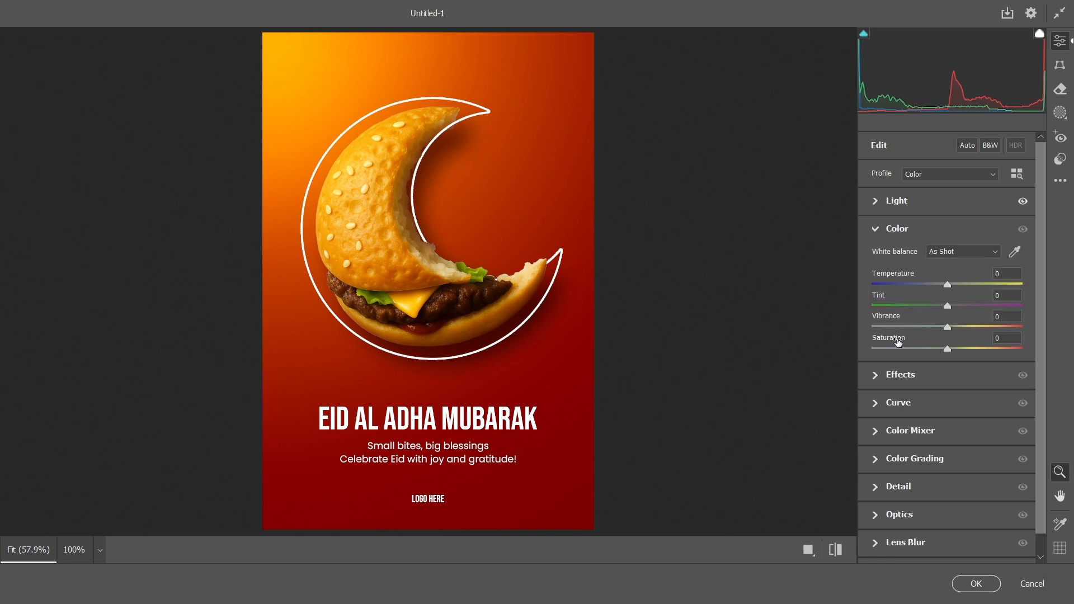
{"action": "left_click_drag", "start_coordinate": [948, 286], "coordinate": [949, 286]}
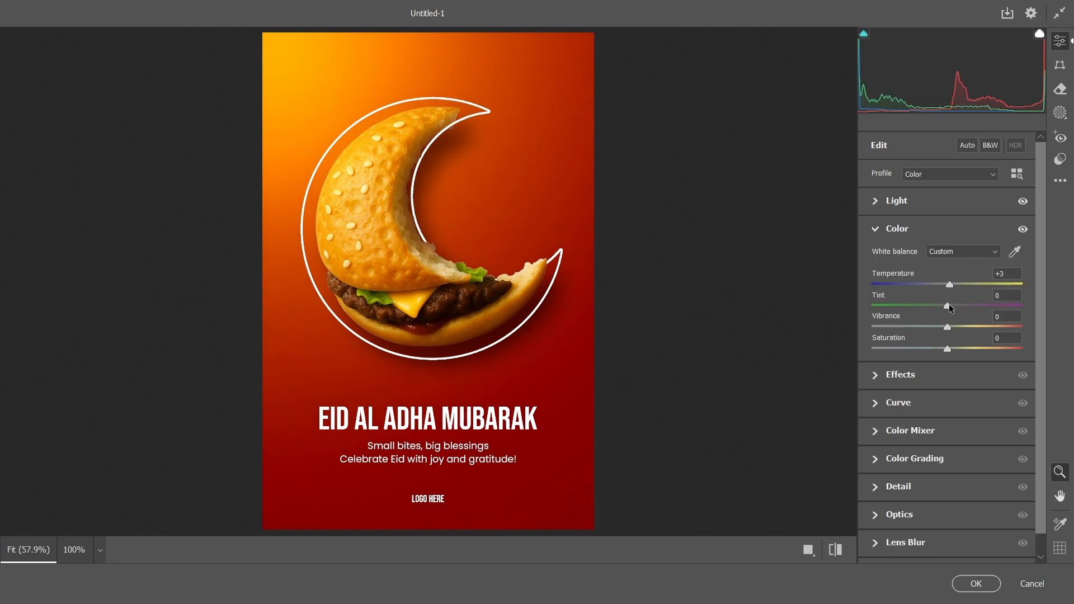
{"action": "left_click_drag", "start_coordinate": [948, 328], "coordinate": [957, 332]}
Step: Set Texture to +12 and Clarity to +7, apply the Camera Raw Filter, and collapse the layer's smart filter list
{"action": "left_click", "coordinate": [876, 376]}
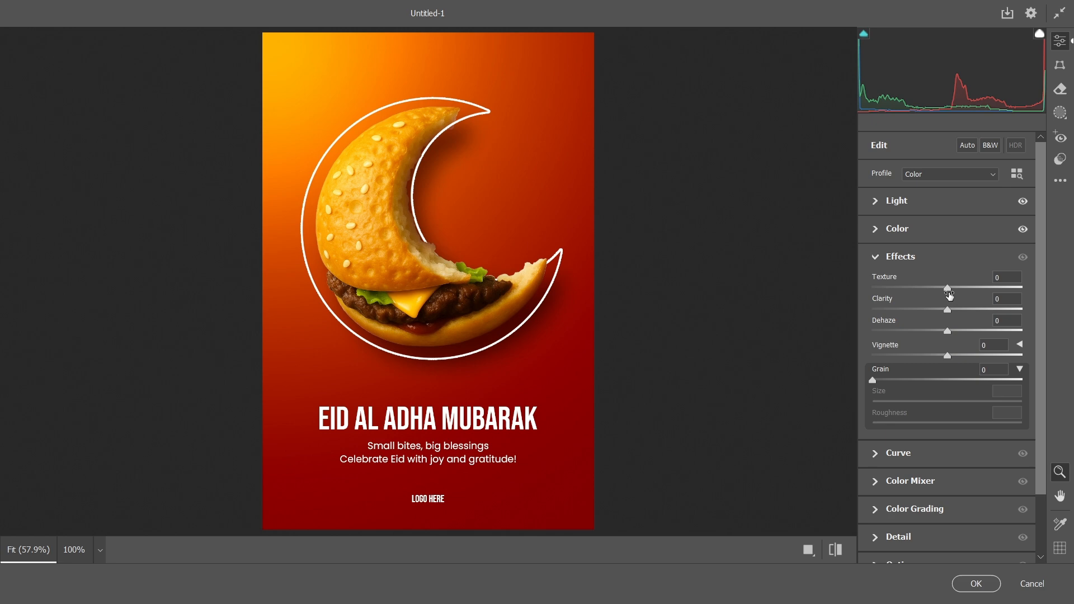
{"action": "left_click_drag", "start_coordinate": [948, 289], "coordinate": [960, 301]}
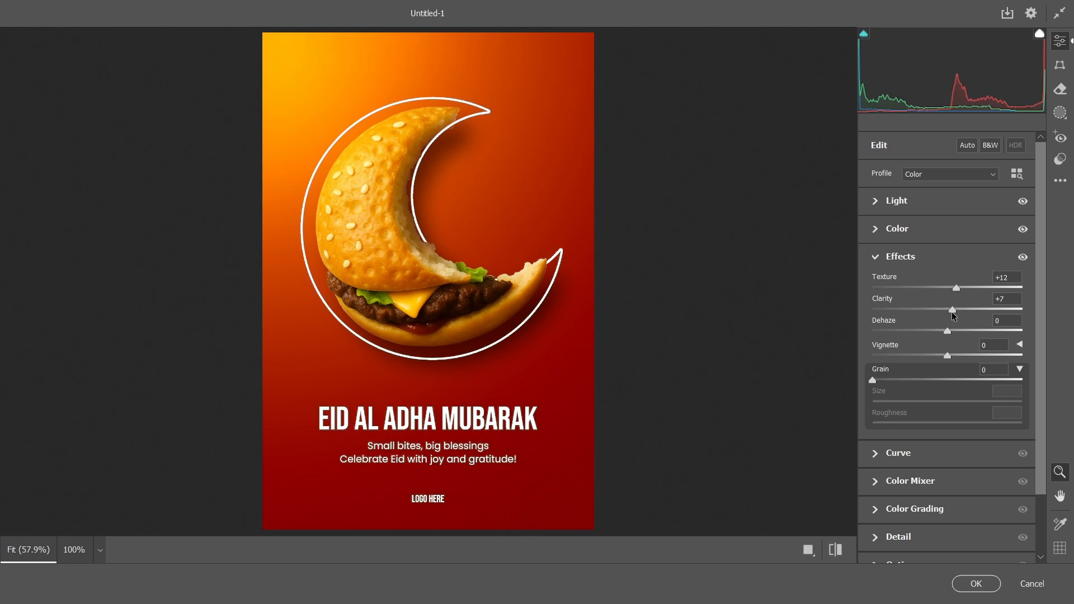
{"action": "left_click", "coordinate": [960, 585]}
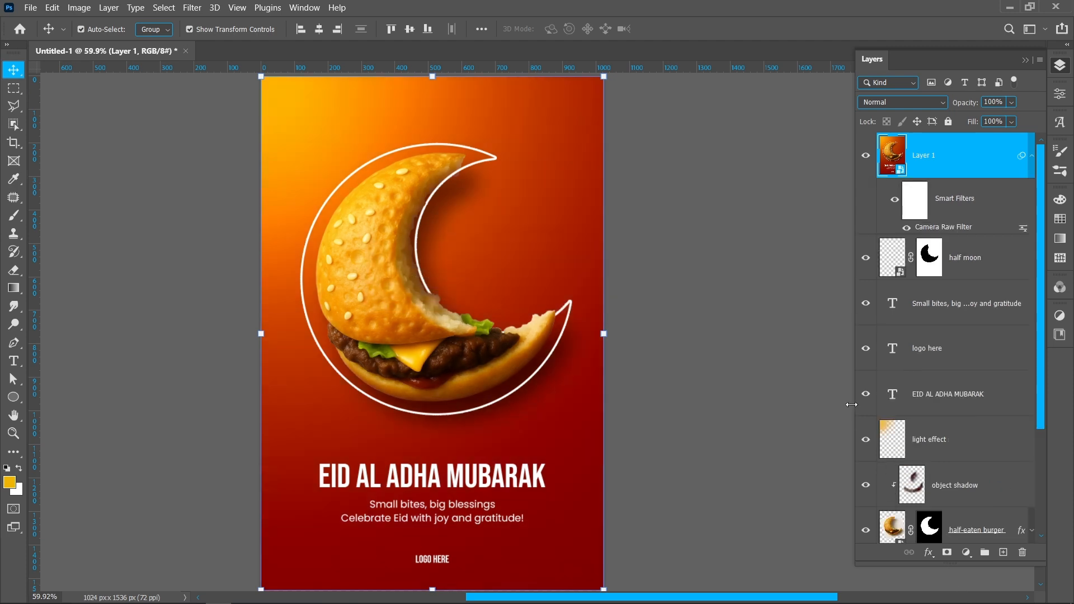
{"action": "left_click", "coordinate": [1032, 156]}
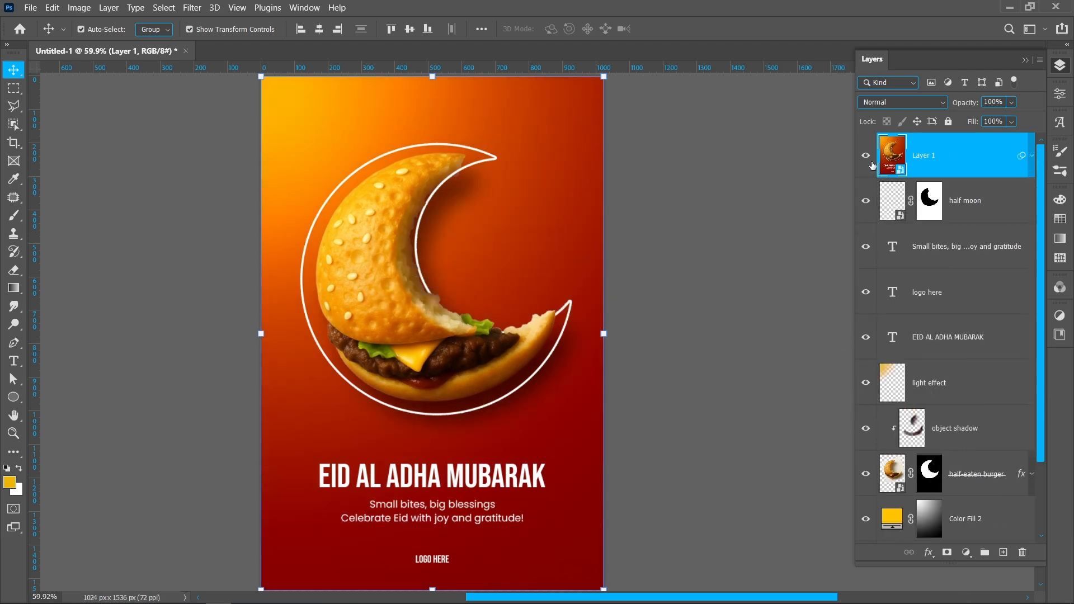
Step: Toggle the merged layer's visibility to compare the poster before and after the Camera Raw grading
{"action": "left_click", "coordinate": [867, 161]}
{"action": "left_click", "coordinate": [867, 161]}
{"action": "left_click", "coordinate": [867, 162]}
{"action": "left_click", "coordinate": [867, 161]}
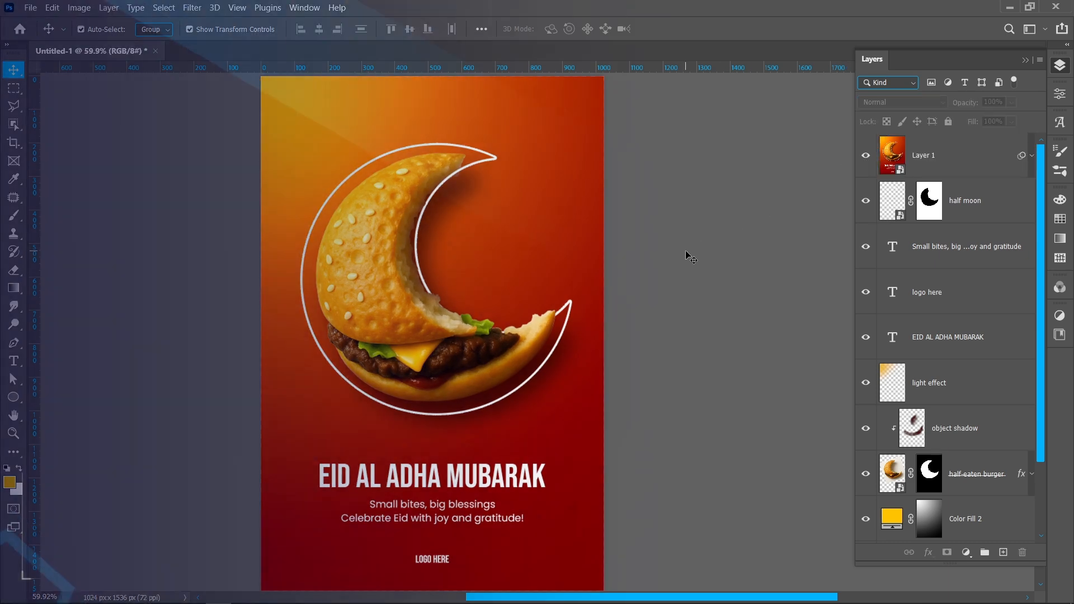